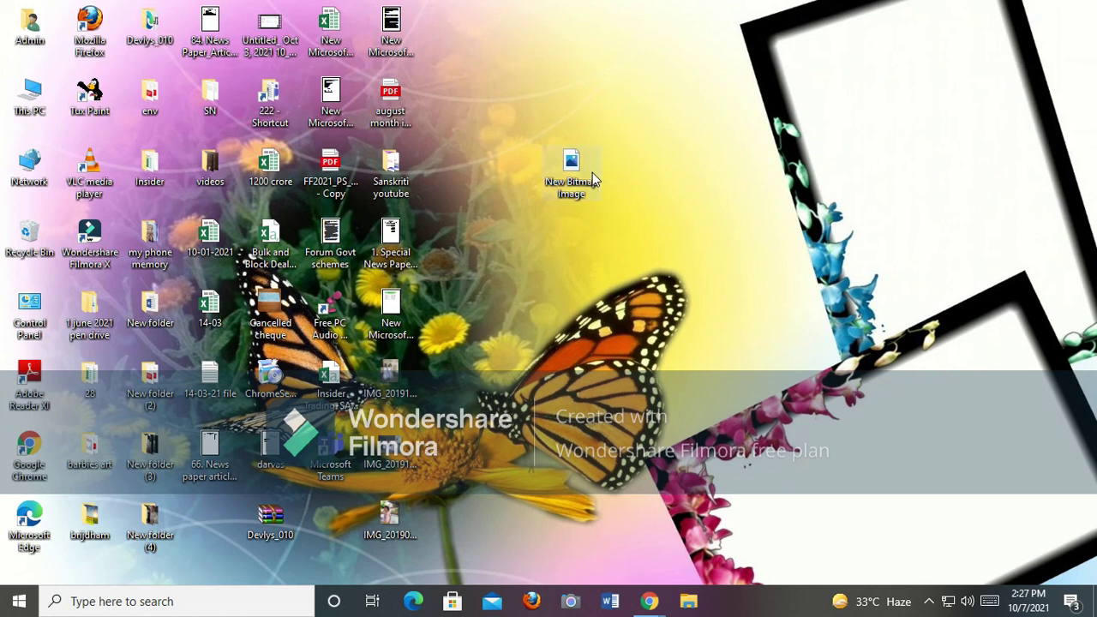
Create 'New Bitmap Image (2)' on the desktop with its default name and edit it in Paint 3D.
right_click(614, 346)
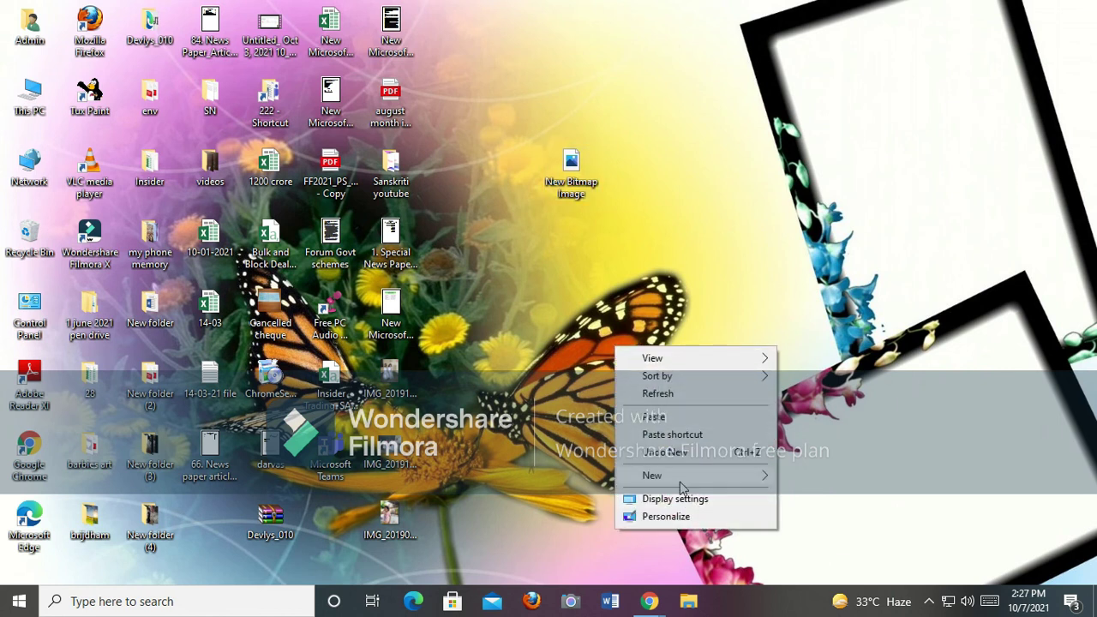
mouse_move(681, 482)
left_click(793, 351)
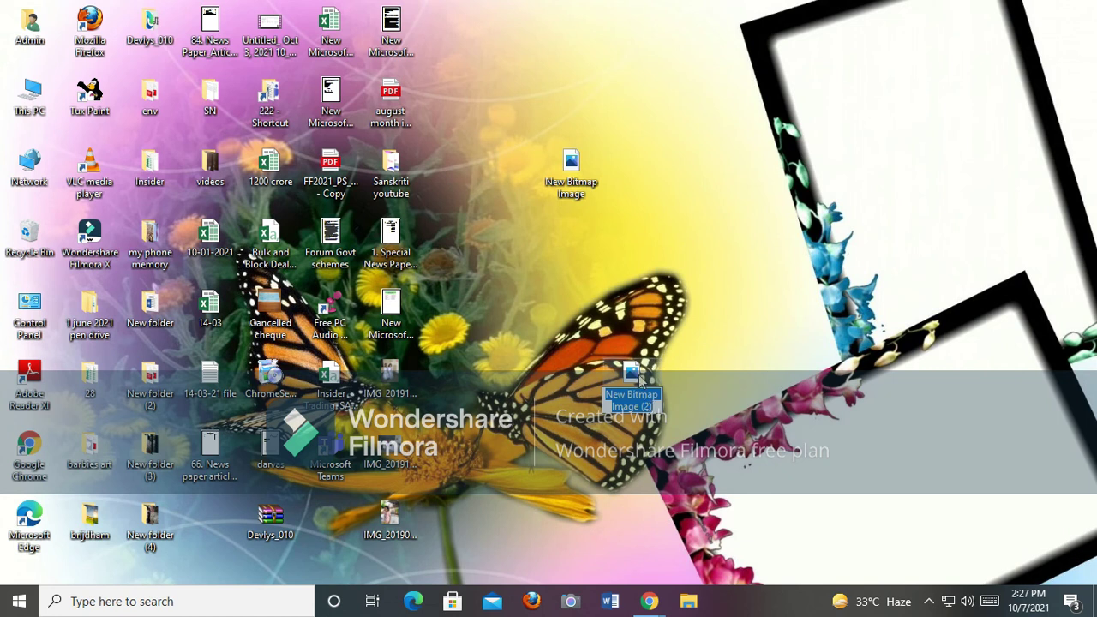
left_click(639, 381)
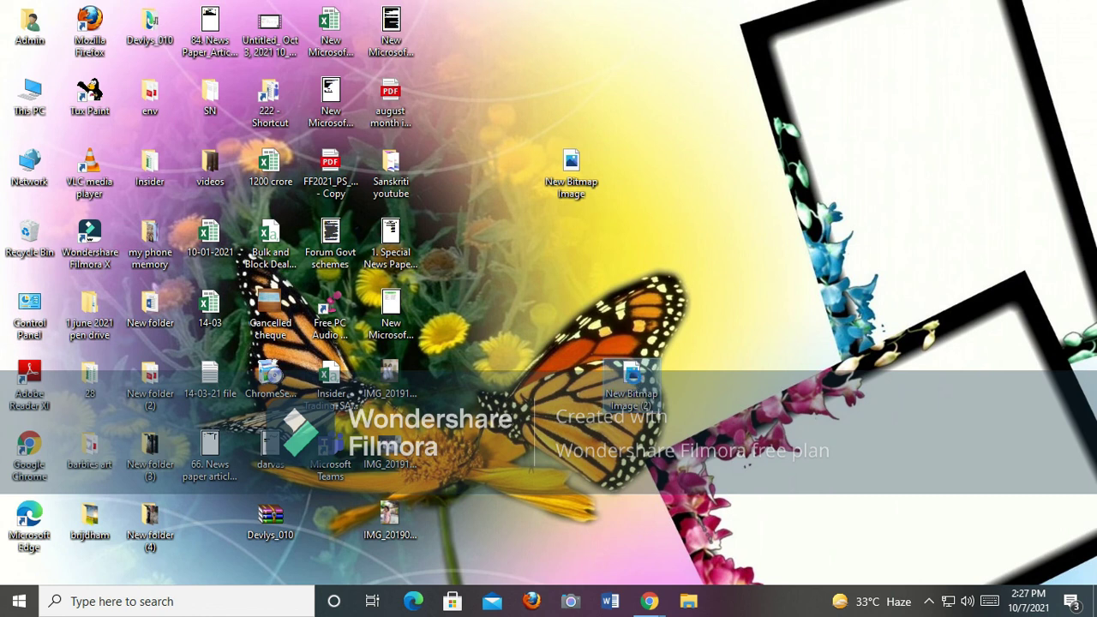
right_click(634, 384)
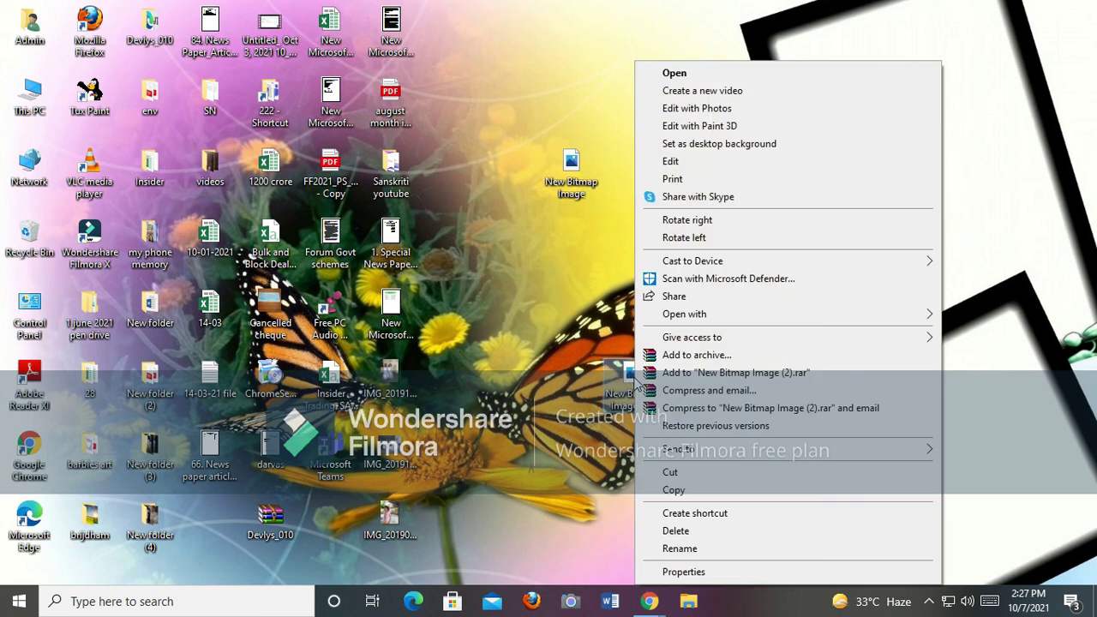
left_click(724, 128)
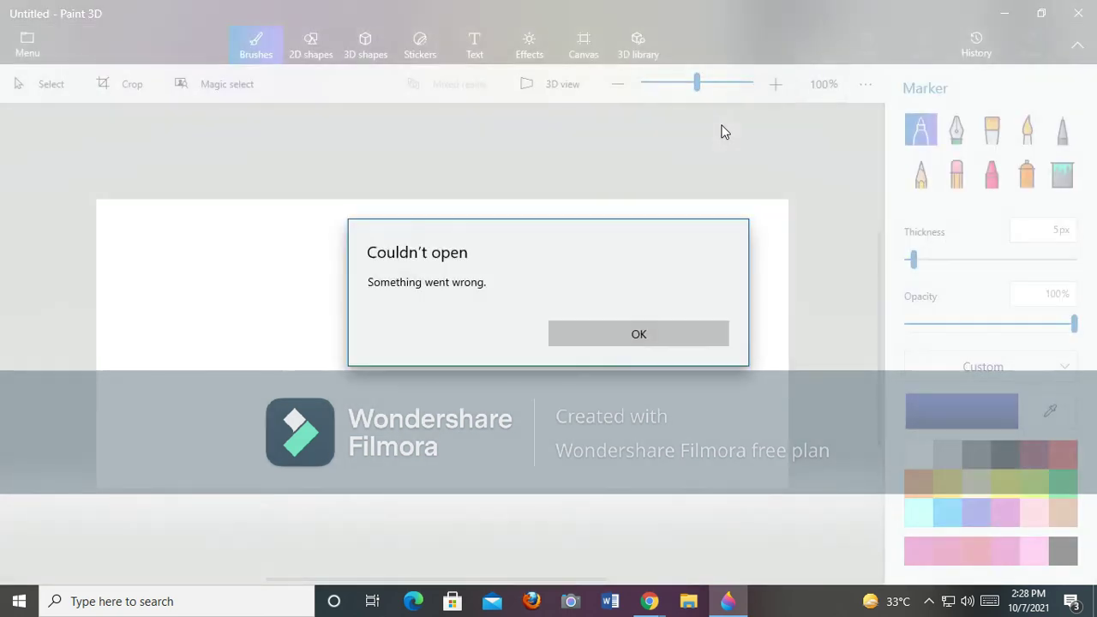
Dismiss the error and place the recent two-girls photo as a custom sticker at the canvas's left edge.
left_click(638, 335)
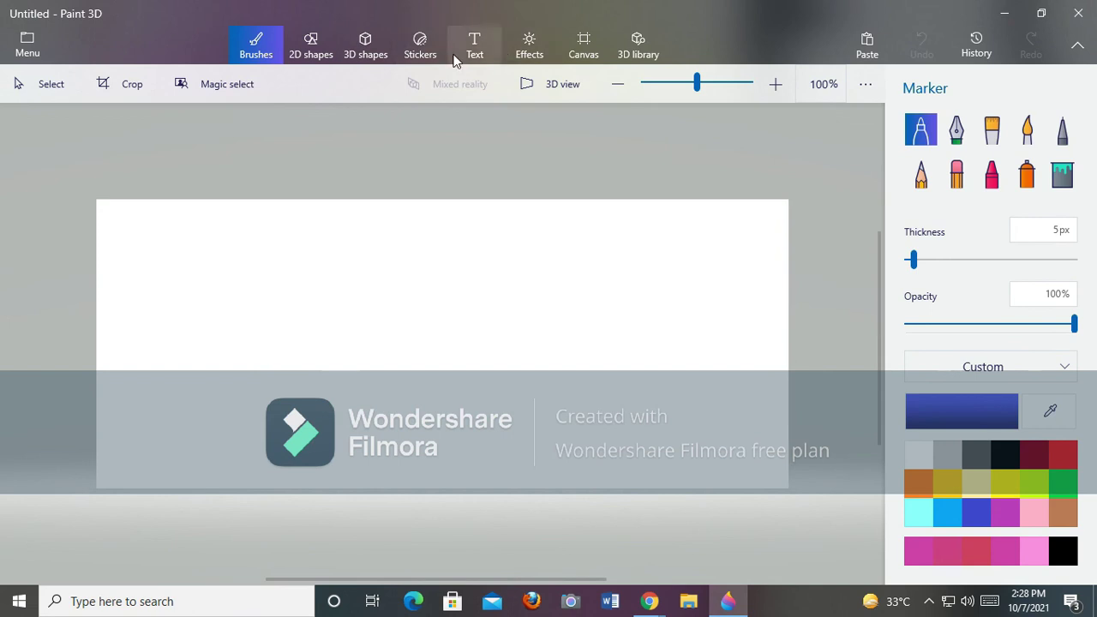
left_click(411, 51)
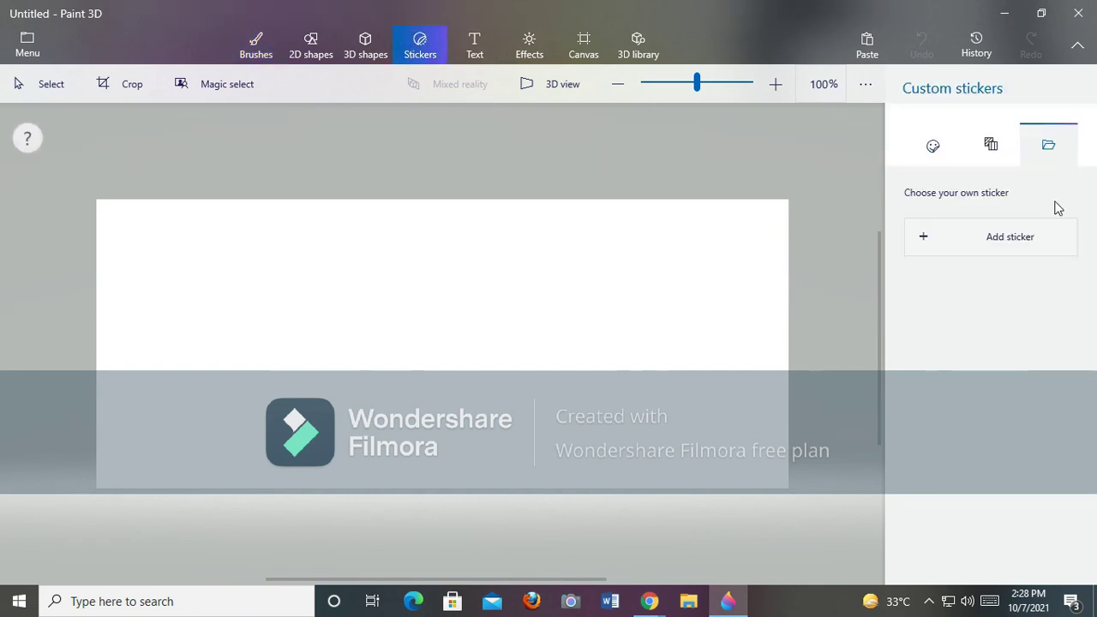
left_click(990, 158)
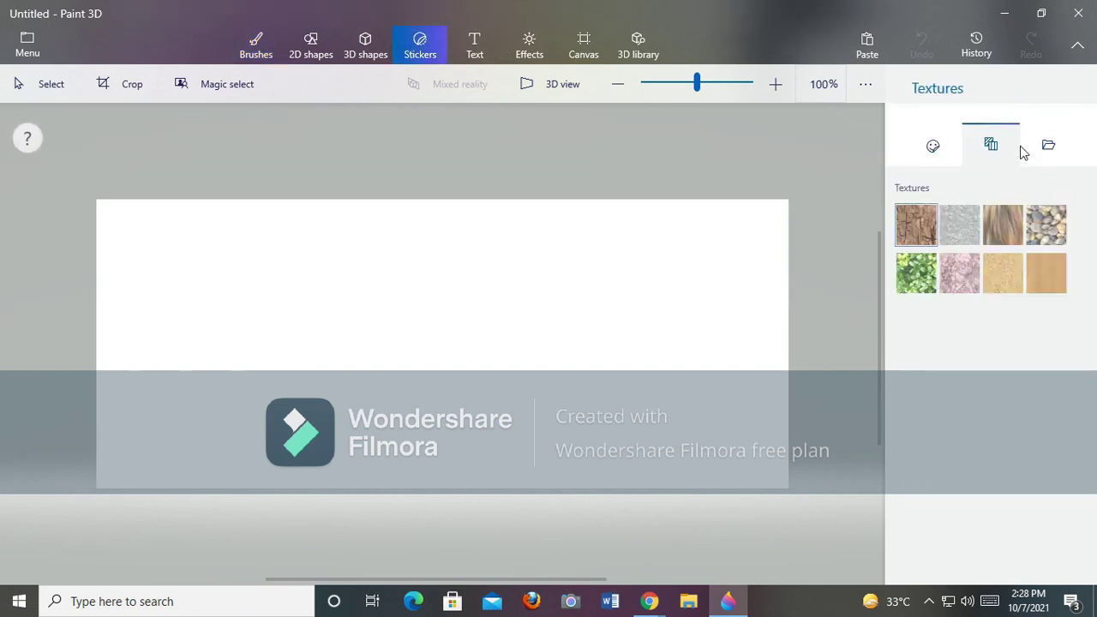
left_click(1046, 146)
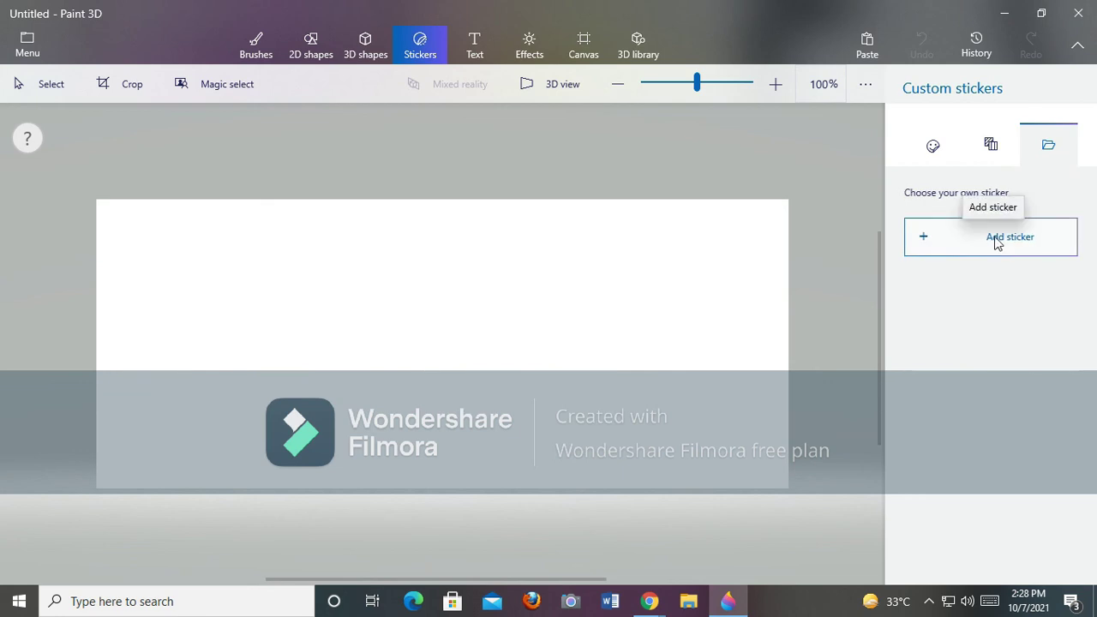
left_click(996, 243)
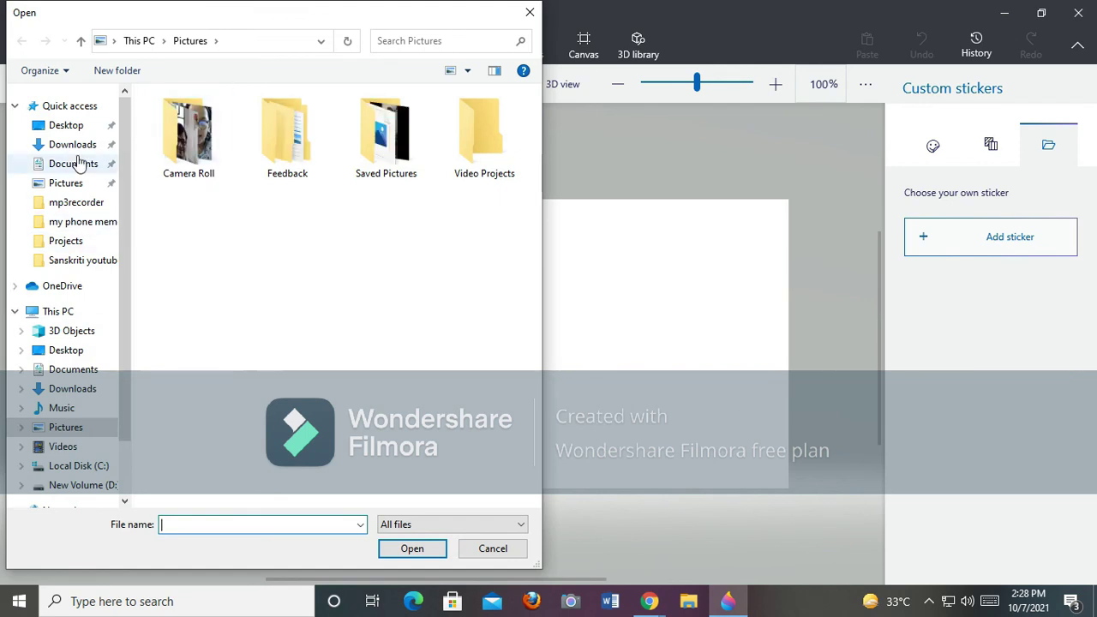
left_click(86, 109)
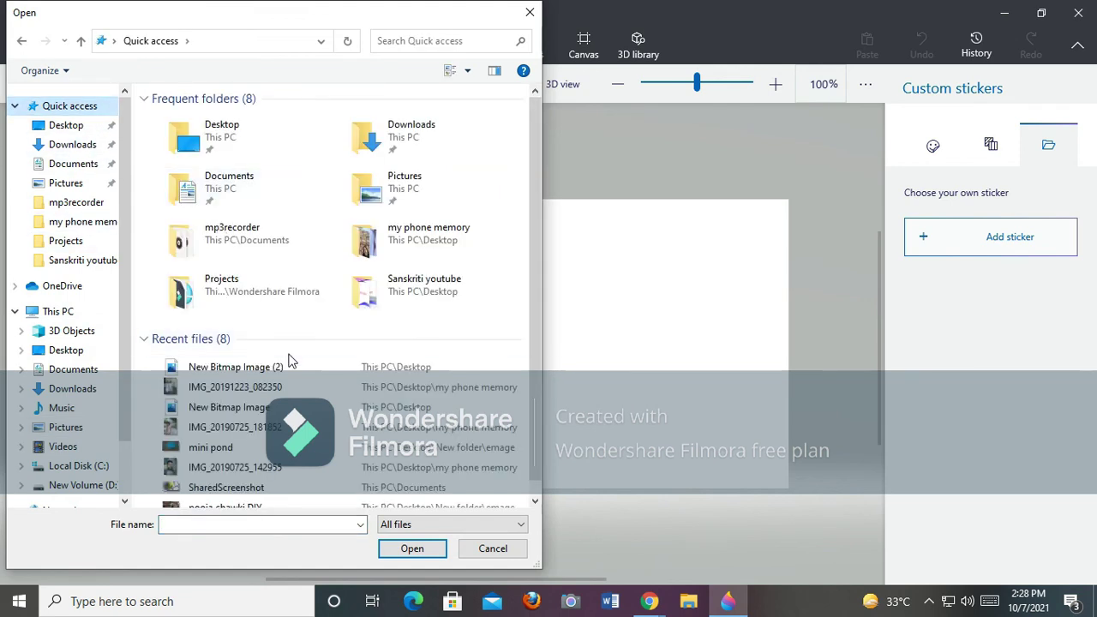
double_click(300, 389)
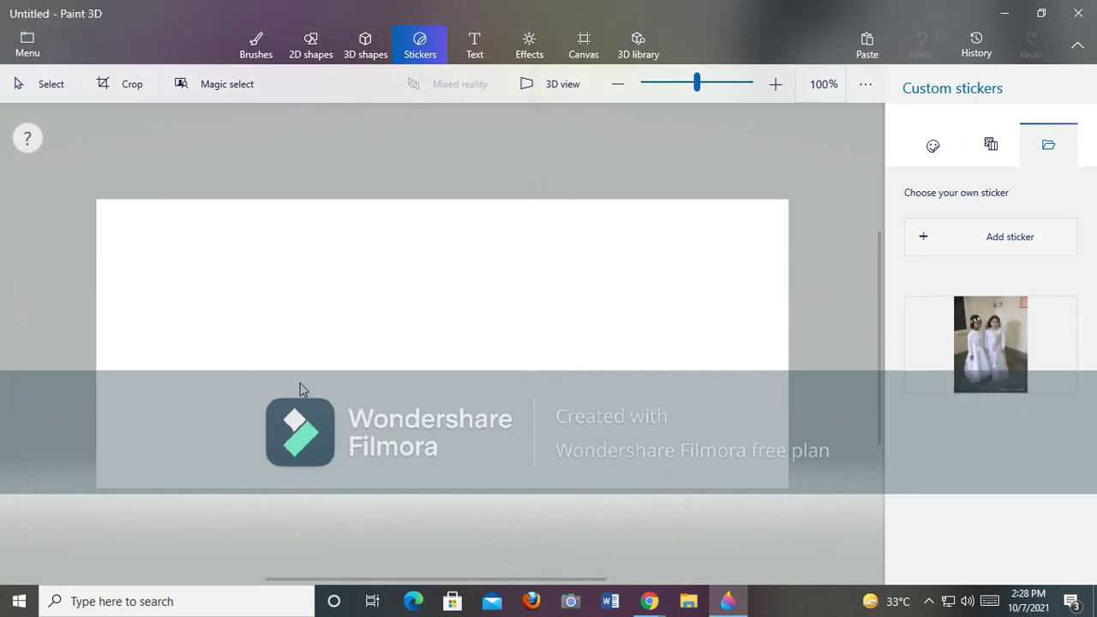
left_click(994, 351)
left_click_drag(392, 330, 165, 329)
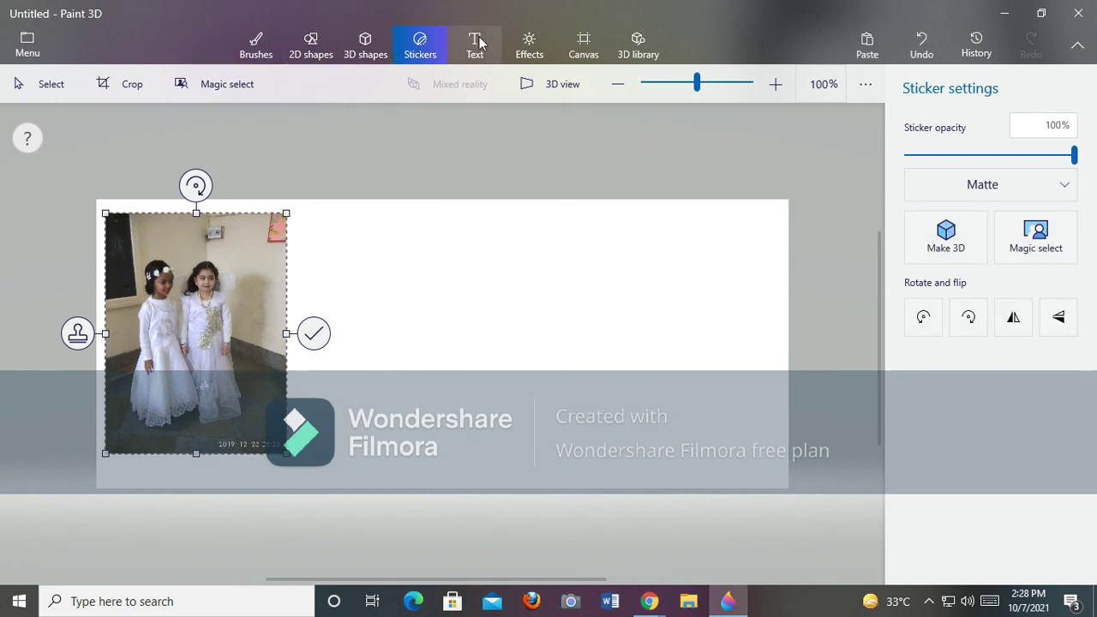
Stamp the two-girls photo in place and set the Pixel pen to 4px thickness.
left_click(536, 47)
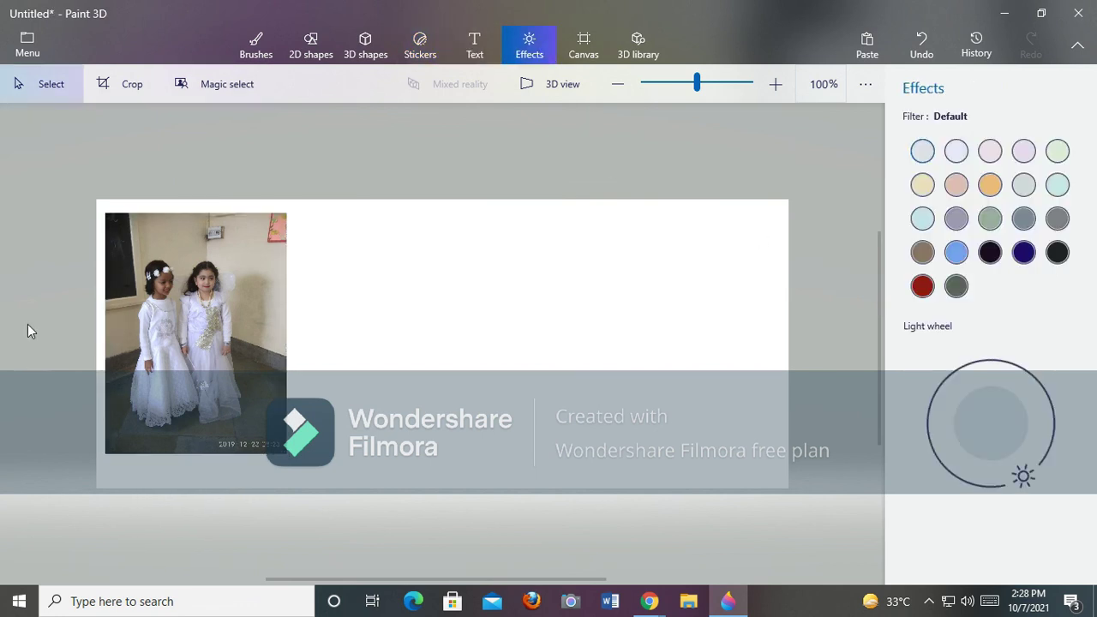
left_click(311, 41)
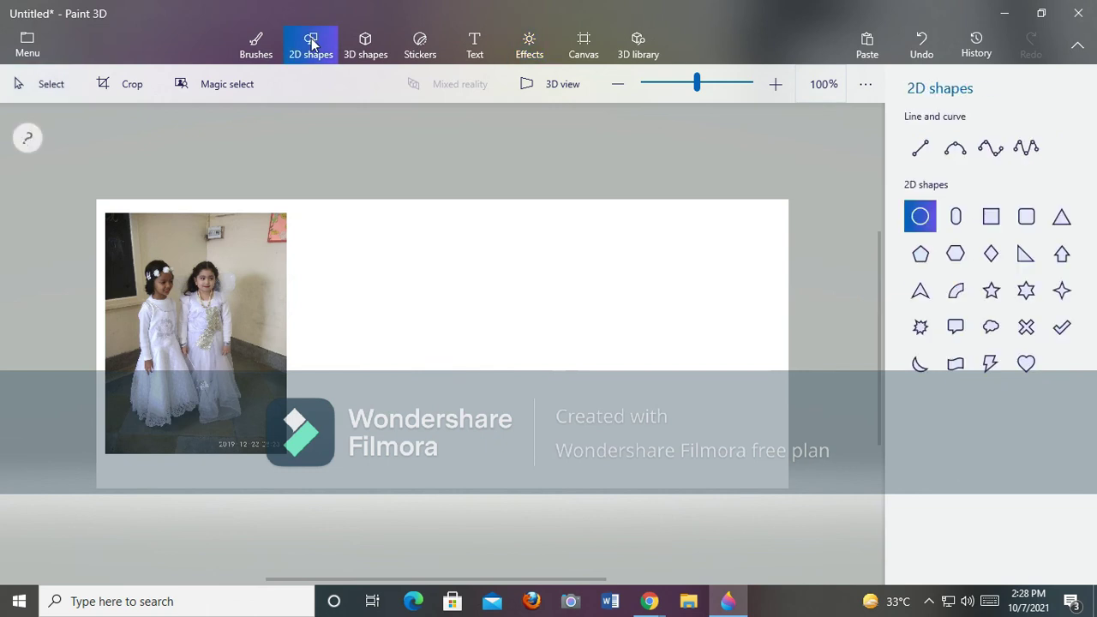
left_click(253, 50)
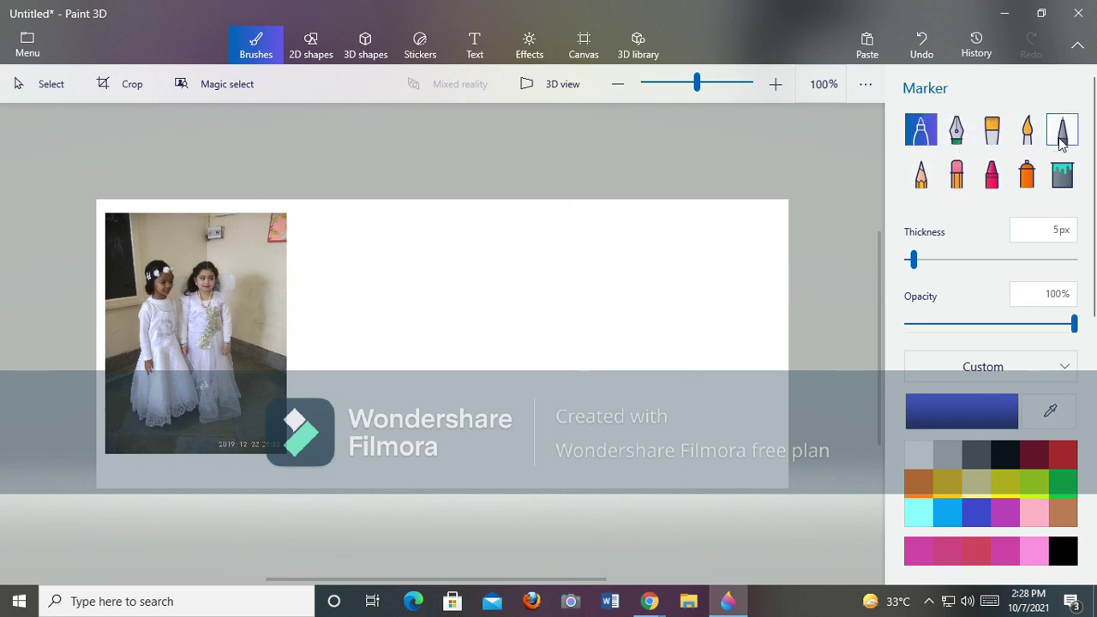
left_click(1060, 138)
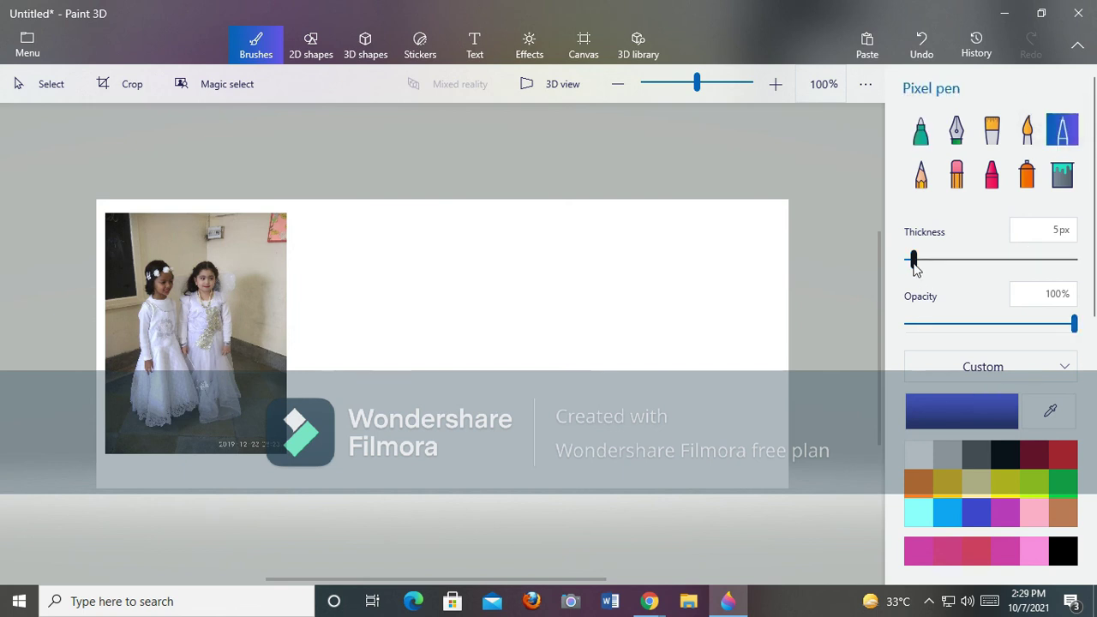
mouse_move(913, 259)
left_mouse_down()
mouse_move(948, 268)
mouse_move(919, 262)
mouse_move(913, 272)
left_mouse_up()
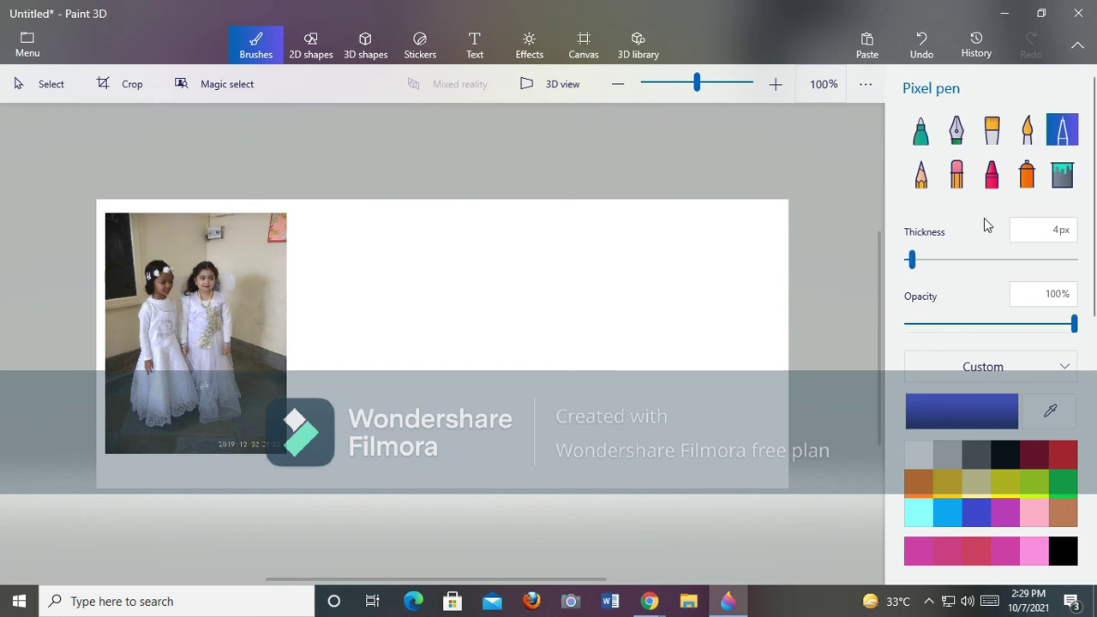
scroll(986, 210, "down", 1)
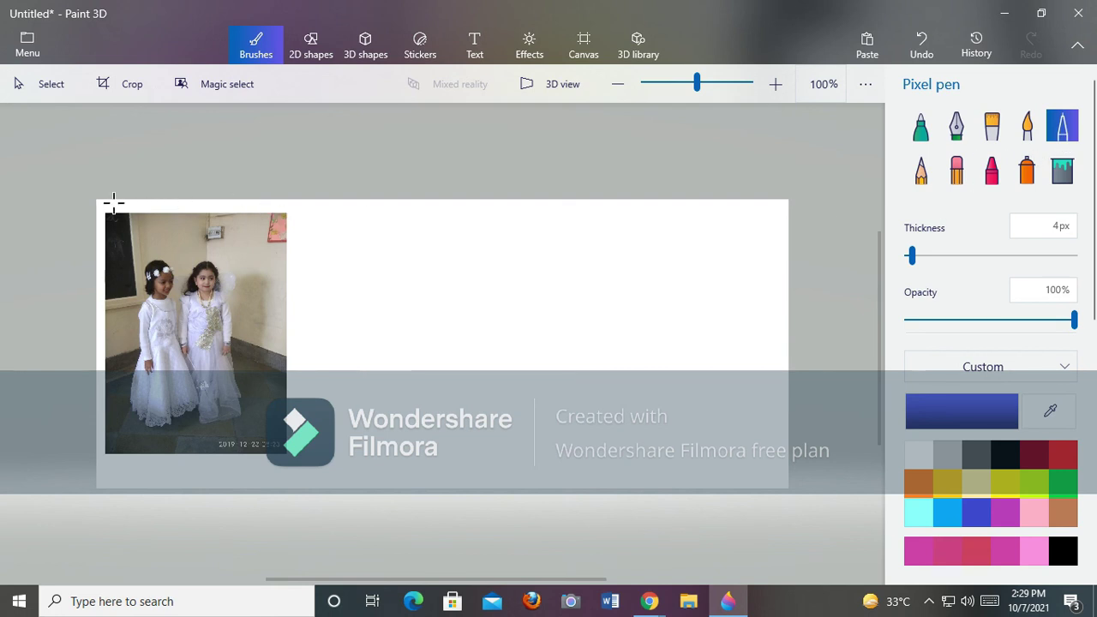
left_click_drag(106, 208, 294, 208)
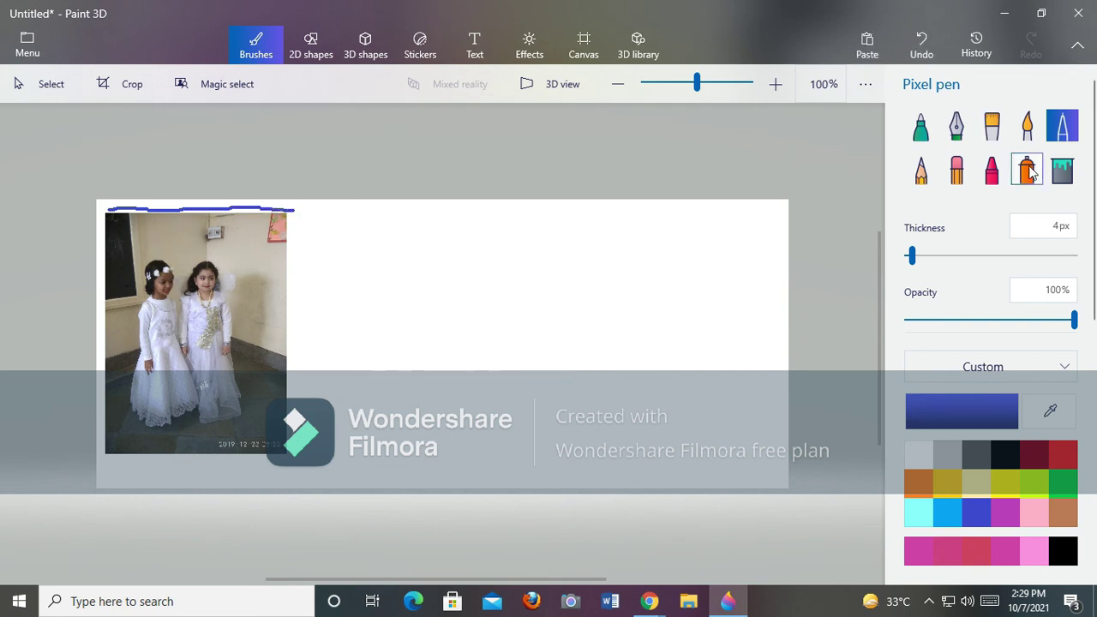
left_click(956, 171)
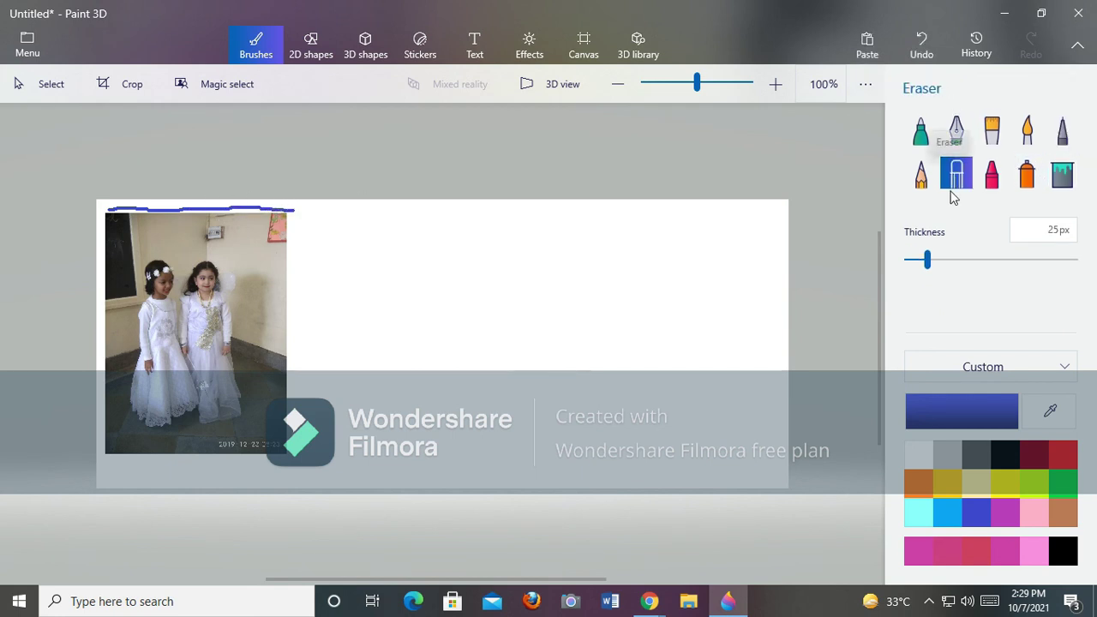
left_click_drag(930, 259, 943, 259)
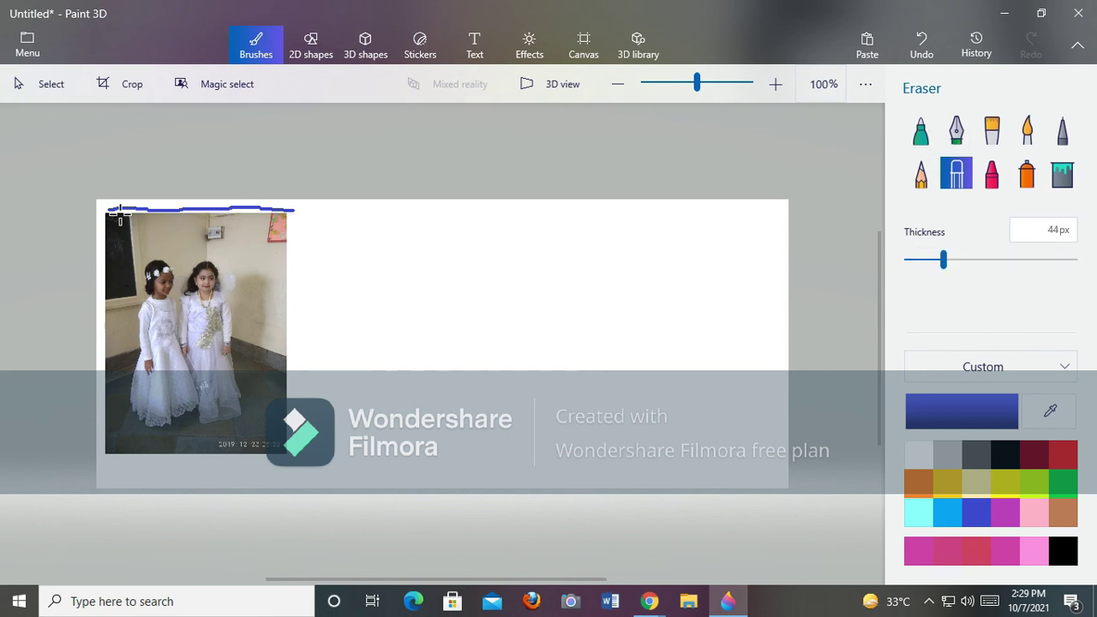
mouse_move(122, 200)
left_mouse_down()
mouse_move(115, 208)
mouse_move(293, 209)
left_mouse_up()
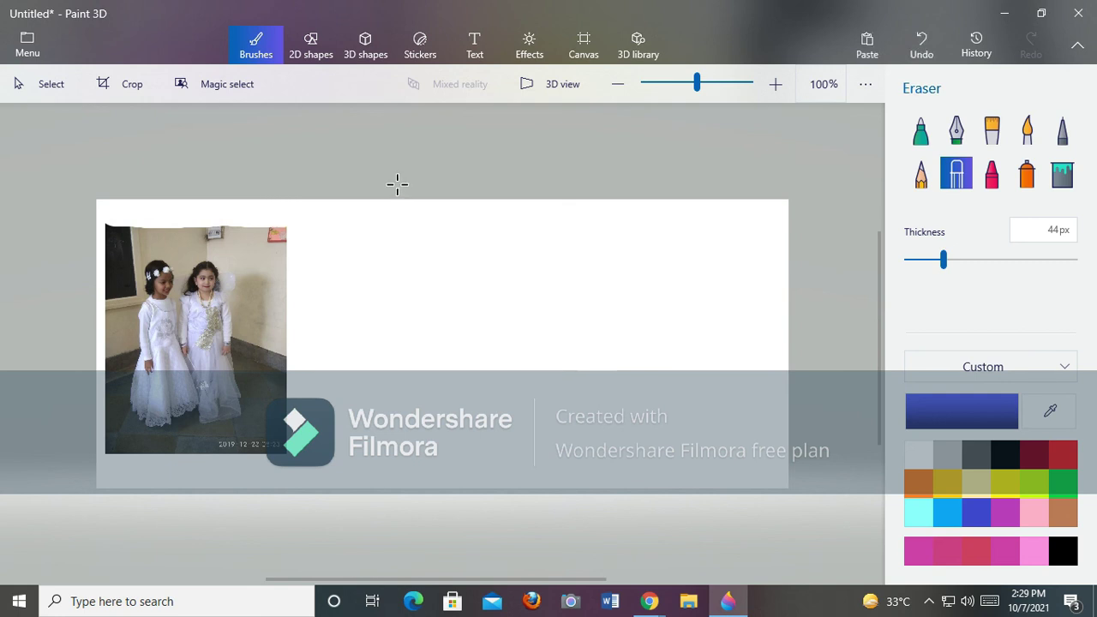
key("ctrl+z")
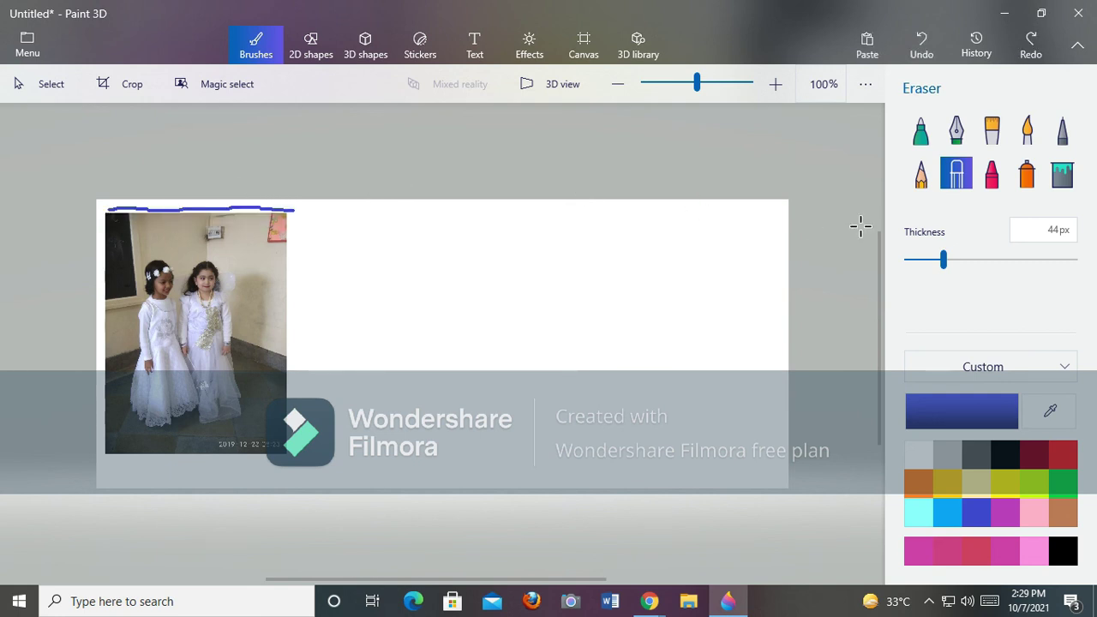
left_click_drag(943, 262, 910, 283)
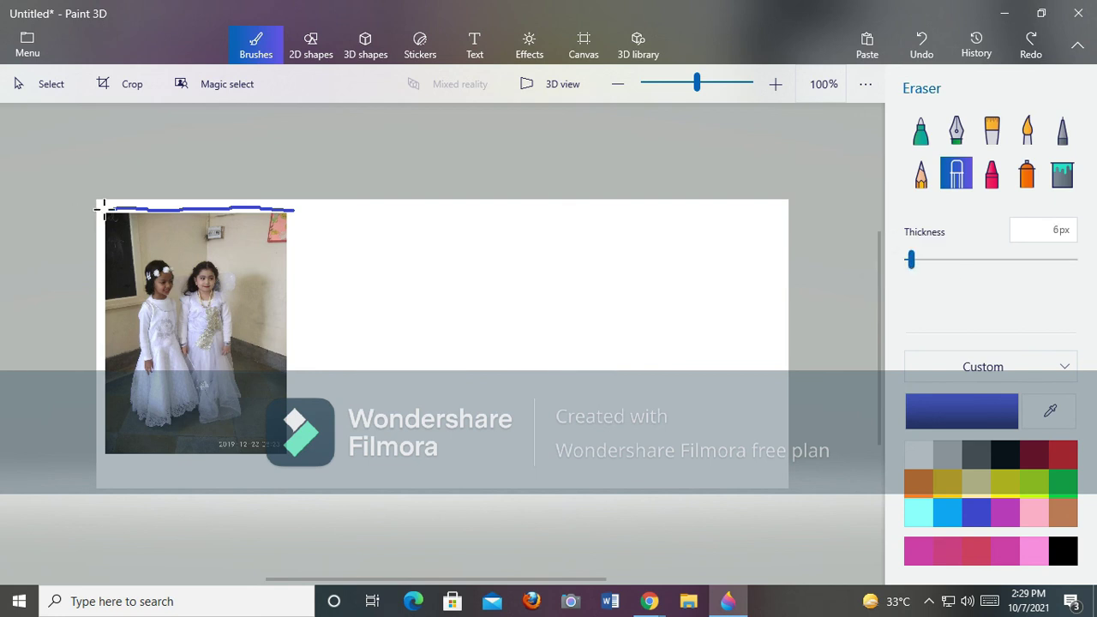
mouse_move(103, 207)
left_mouse_down()
mouse_move(311, 208)
mouse_move(284, 209)
left_mouse_up()
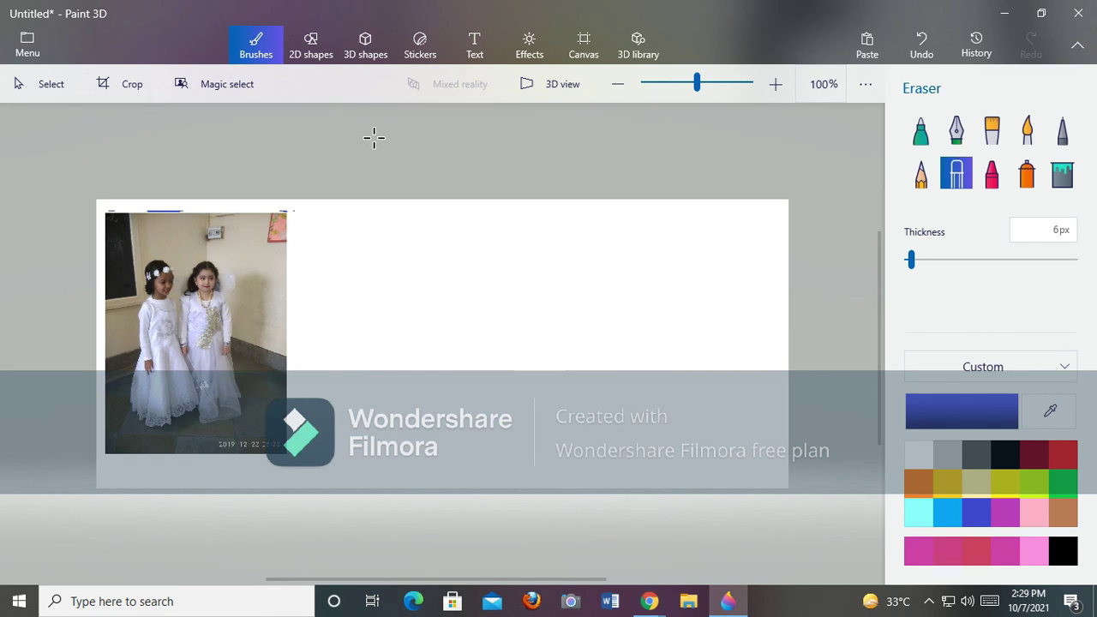
key("ctrl+z")
key("ctrl+z")
key("ctrl+z")
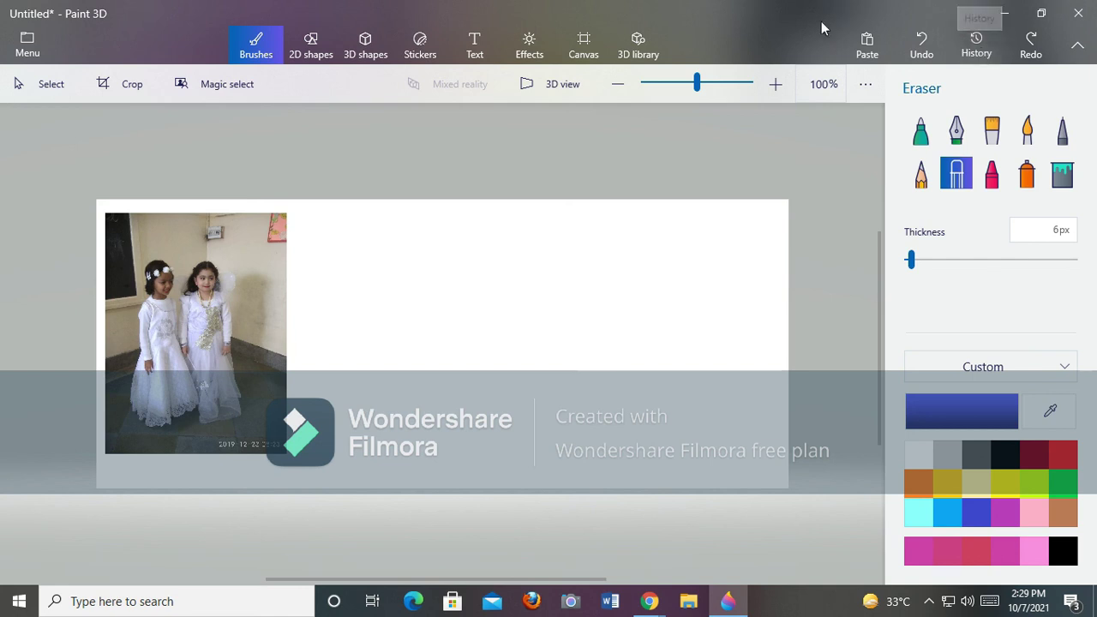
left_click(469, 48)
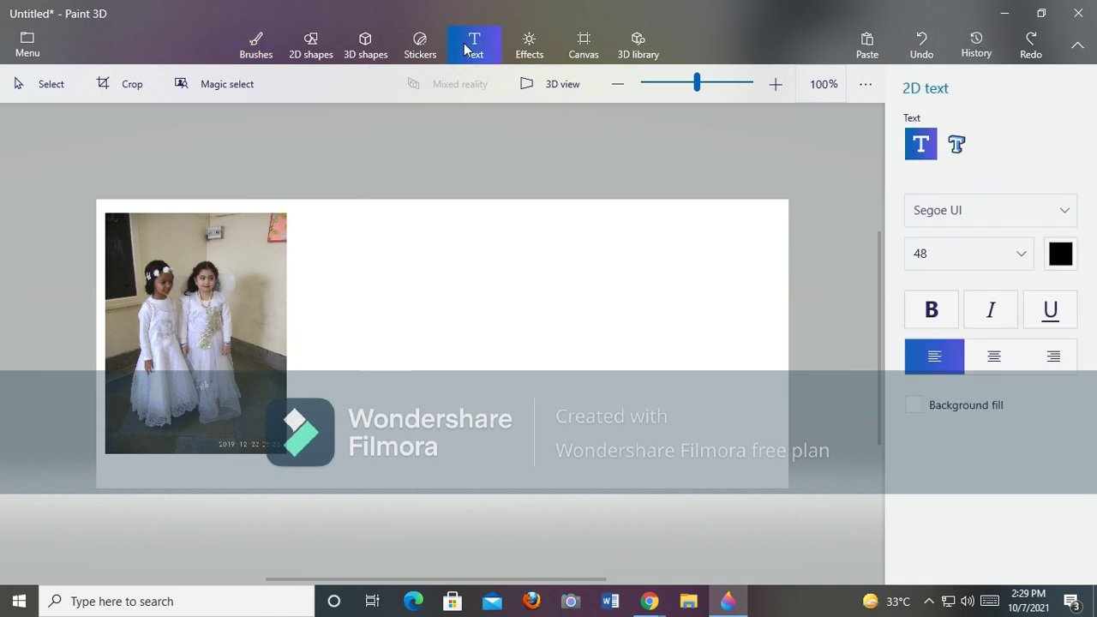
Insert IMG_20190725_181852, the girl-in-pink photo, right beside the first photo and stamp it.
left_click(420, 45)
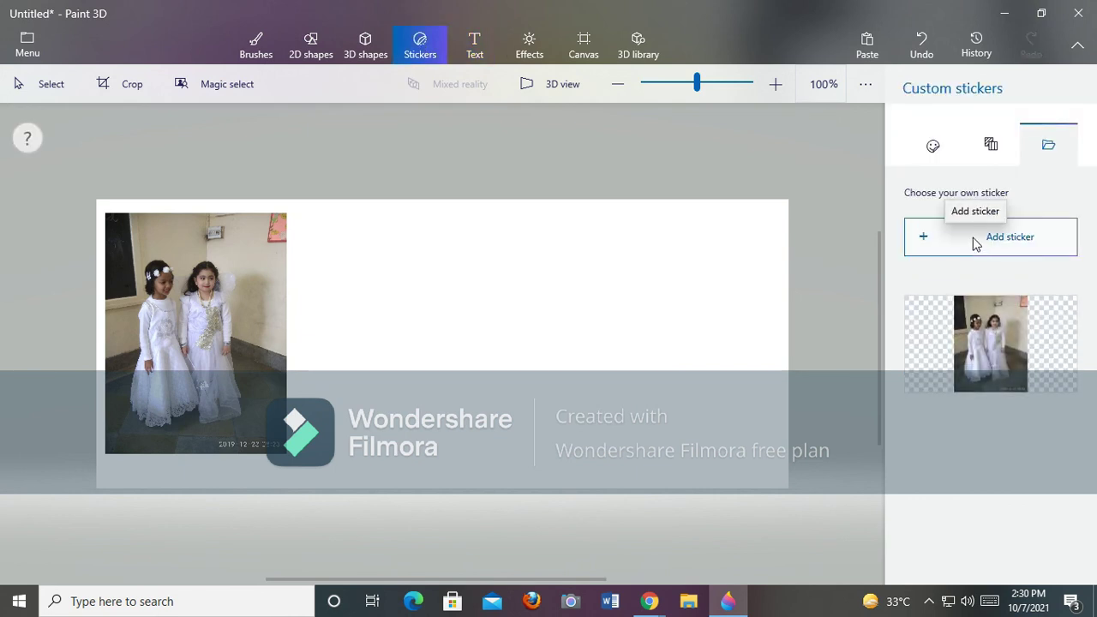
left_click(999, 248)
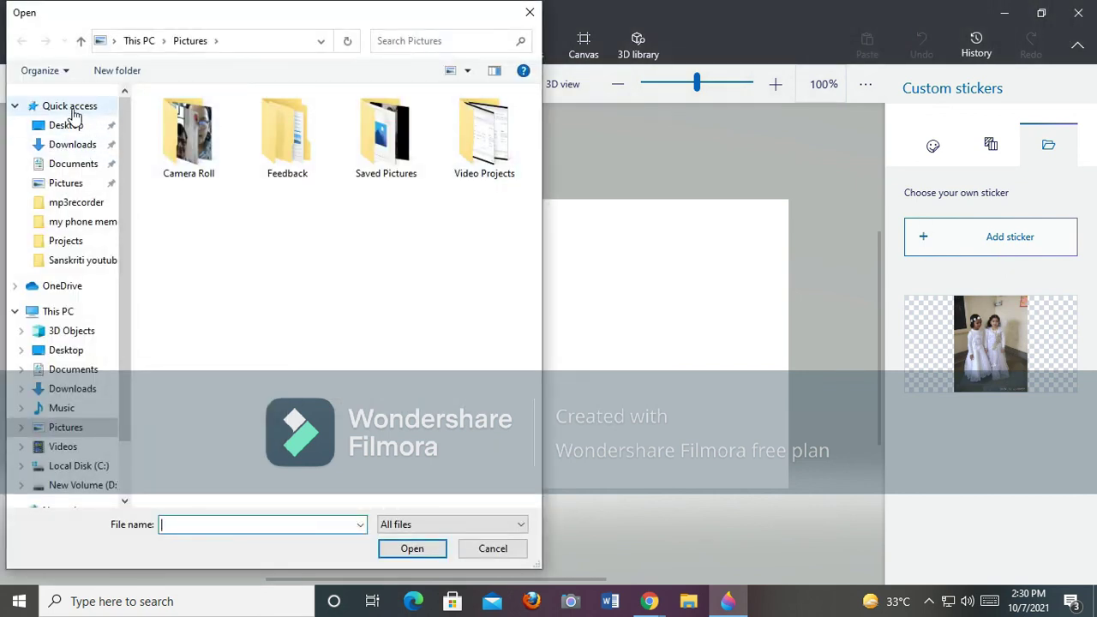
left_click(72, 108)
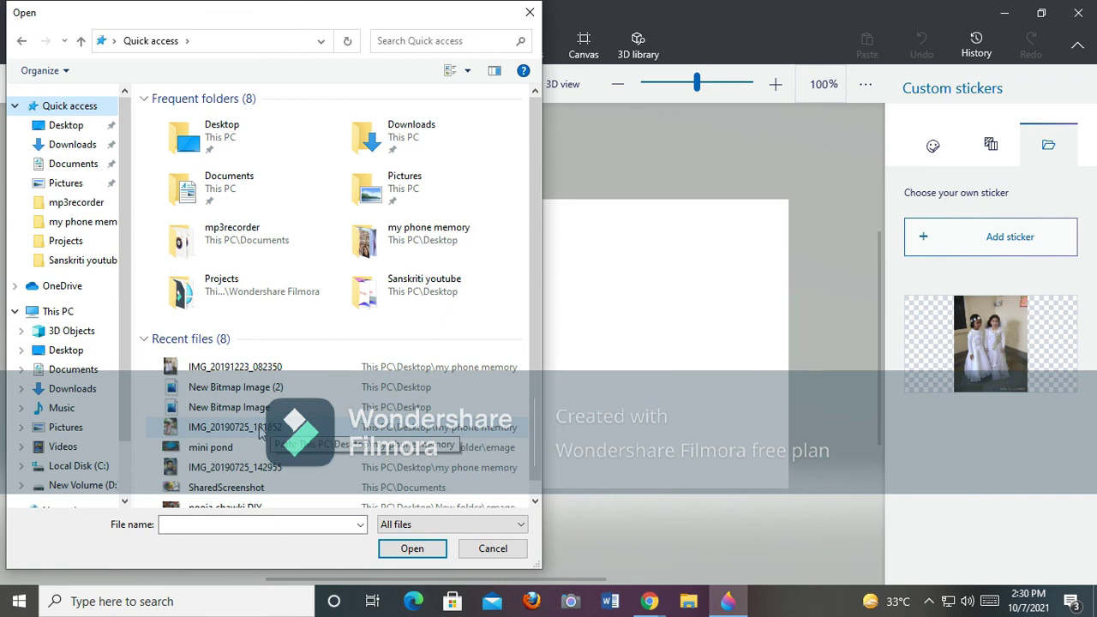
double_click(260, 433)
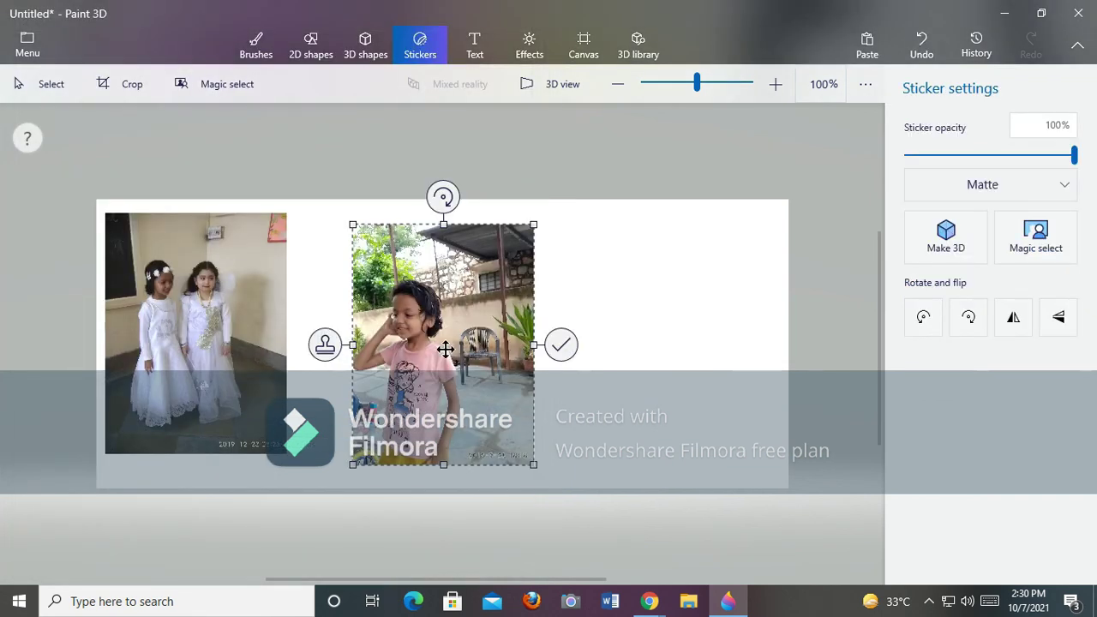
left_click_drag(444, 349, 383, 336)
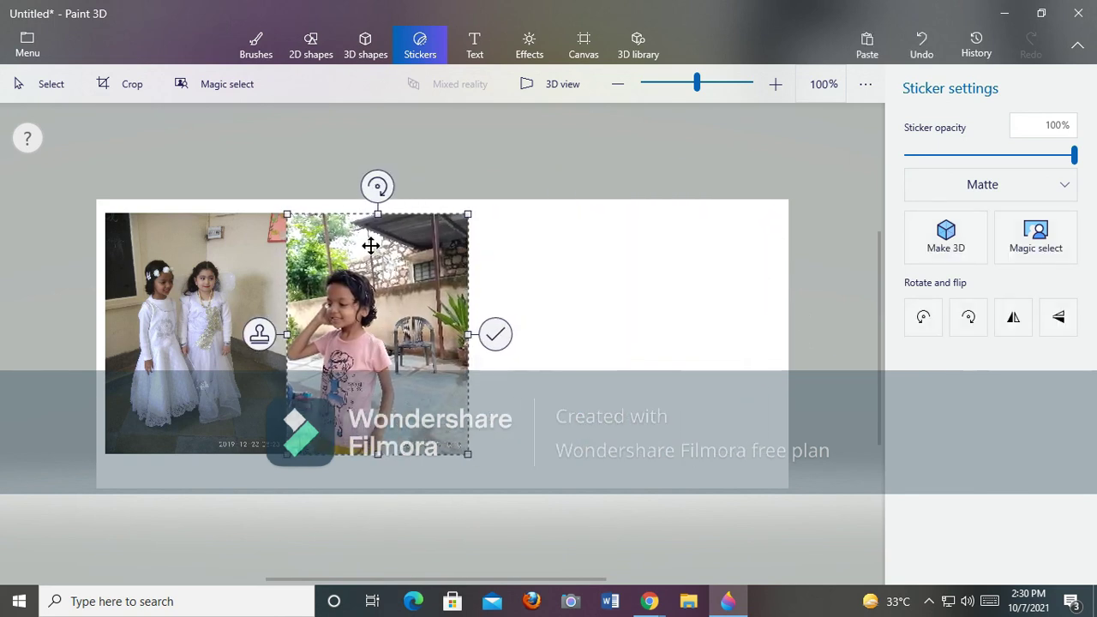
left_click(495, 335)
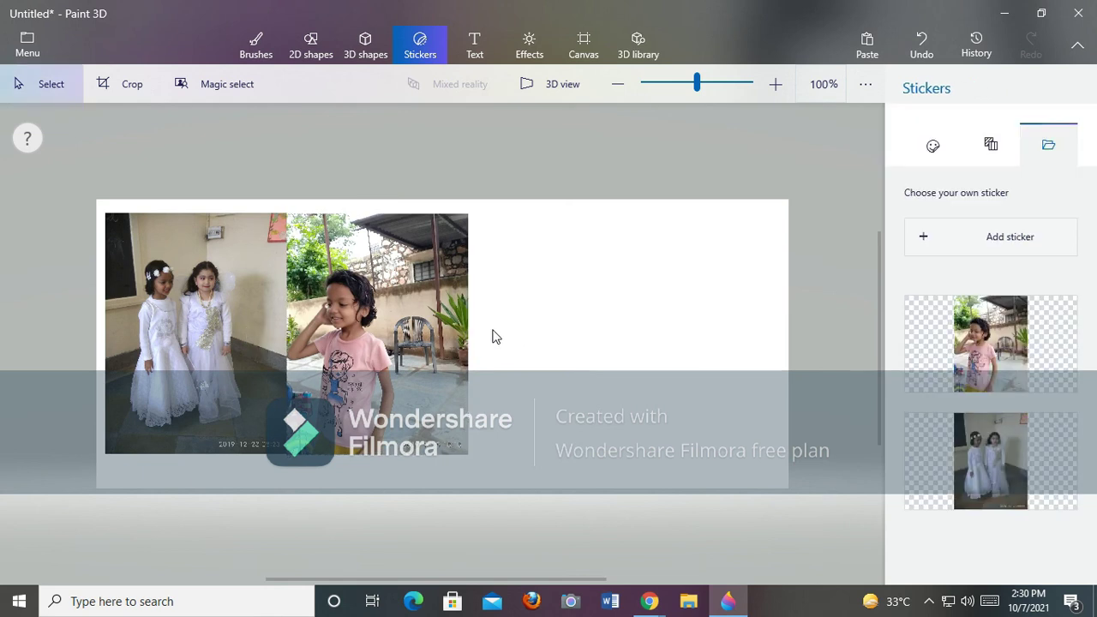
left_click(991, 251)
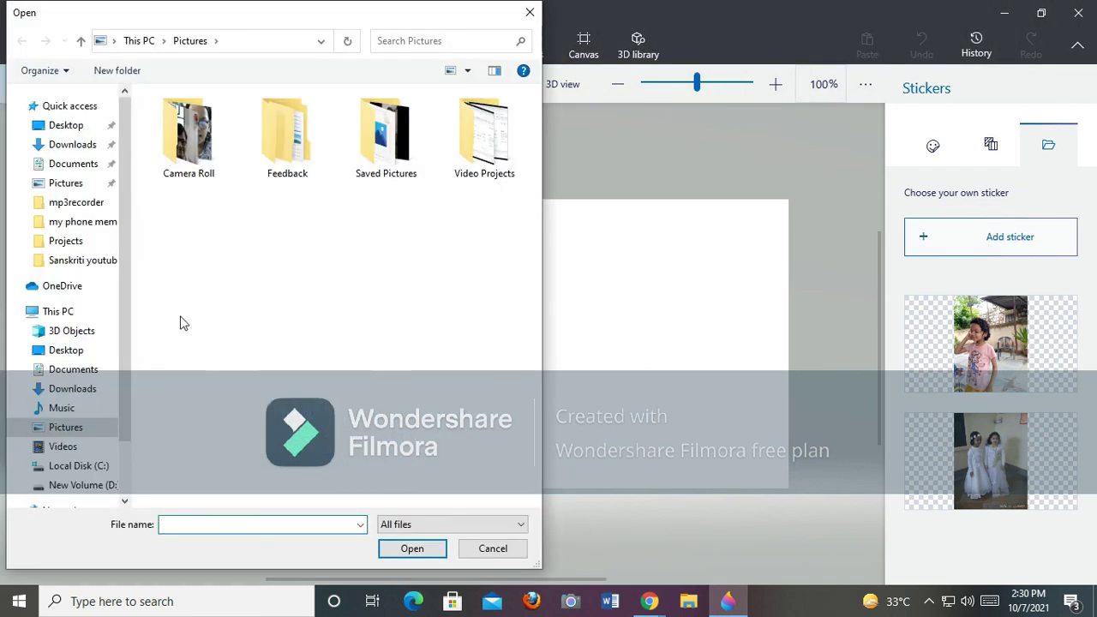
Insert IMG-20191028-WA0013 from Desktop > my phone memory > WhatsApp Images as a sticker.
left_click(65, 109)
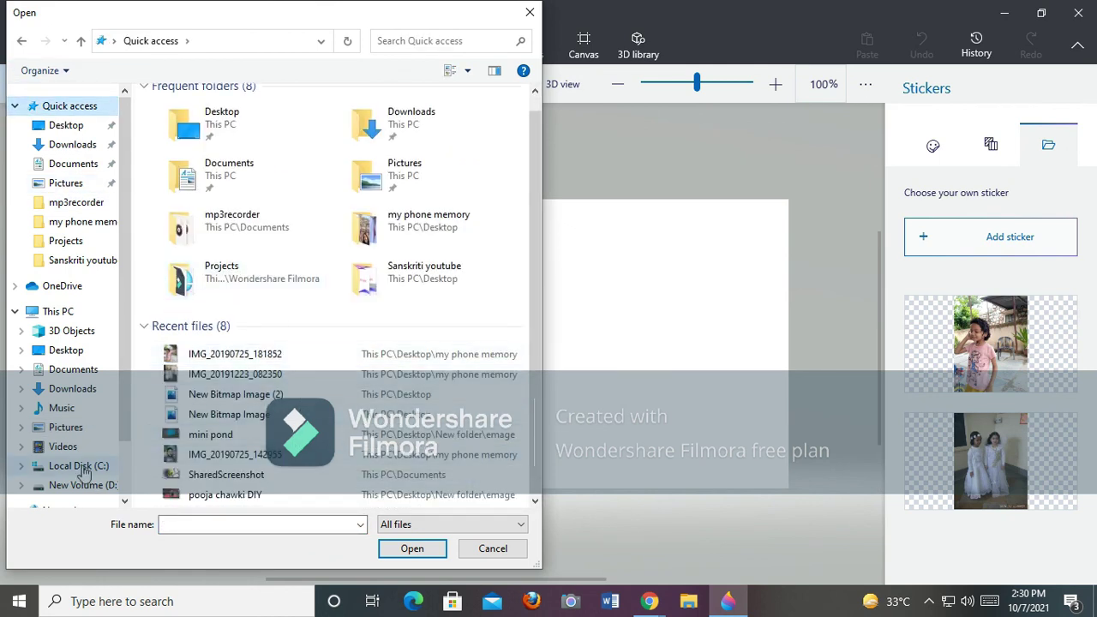
left_click(78, 130)
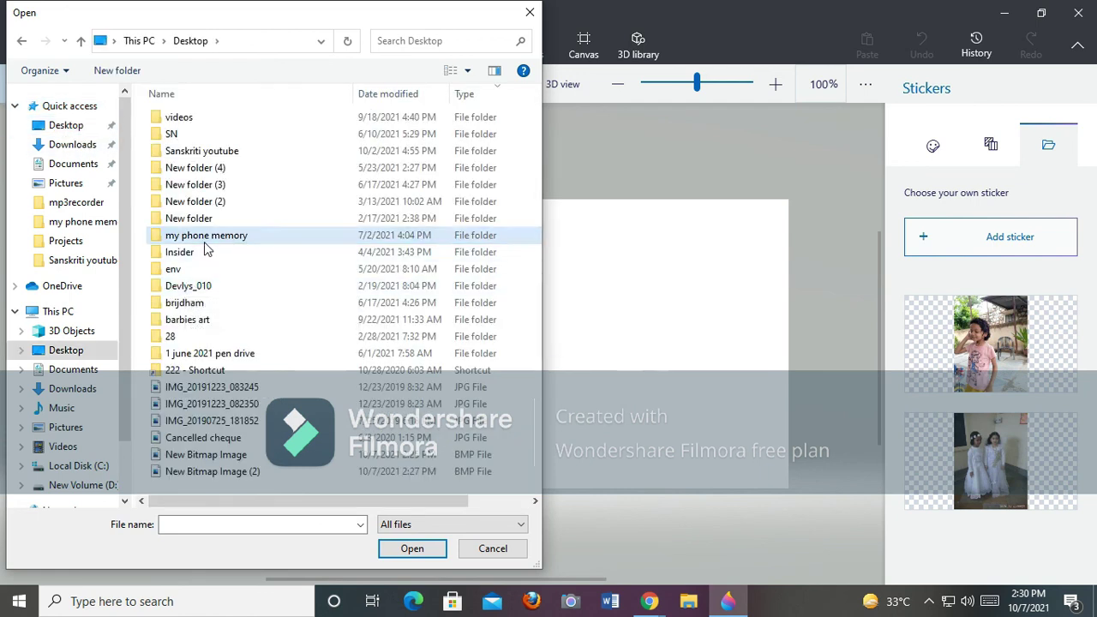
double_click(205, 243)
scroll(302, 279, "down", 3)
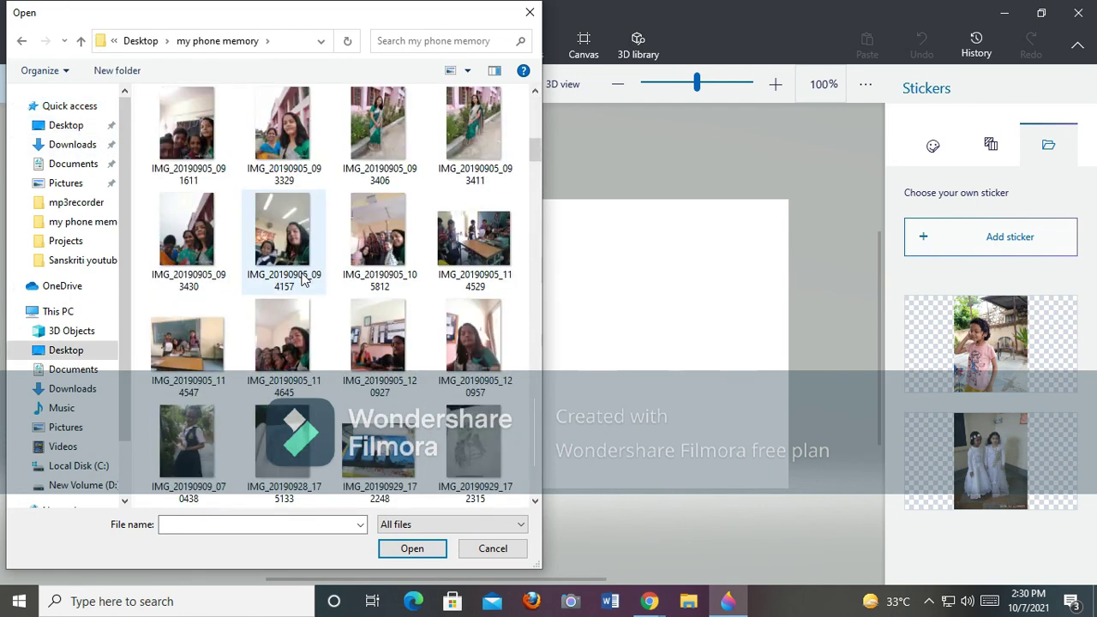
scroll(301, 278, "up", 5)
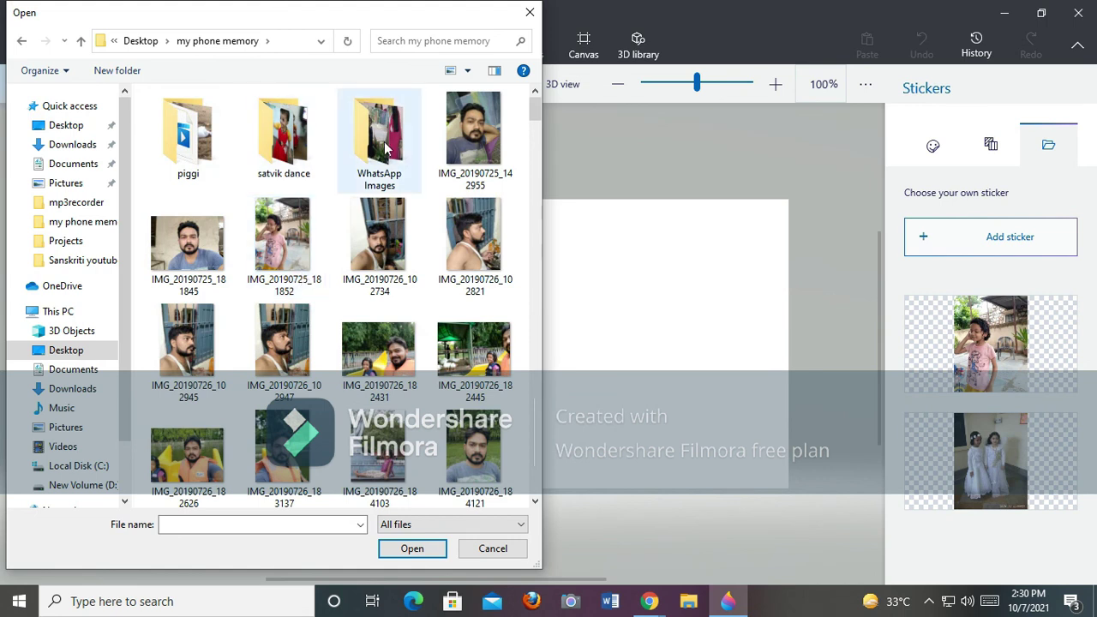
double_click(379, 137)
scroll(315, 357, "down", 2)
scroll(315, 356, "down", 10)
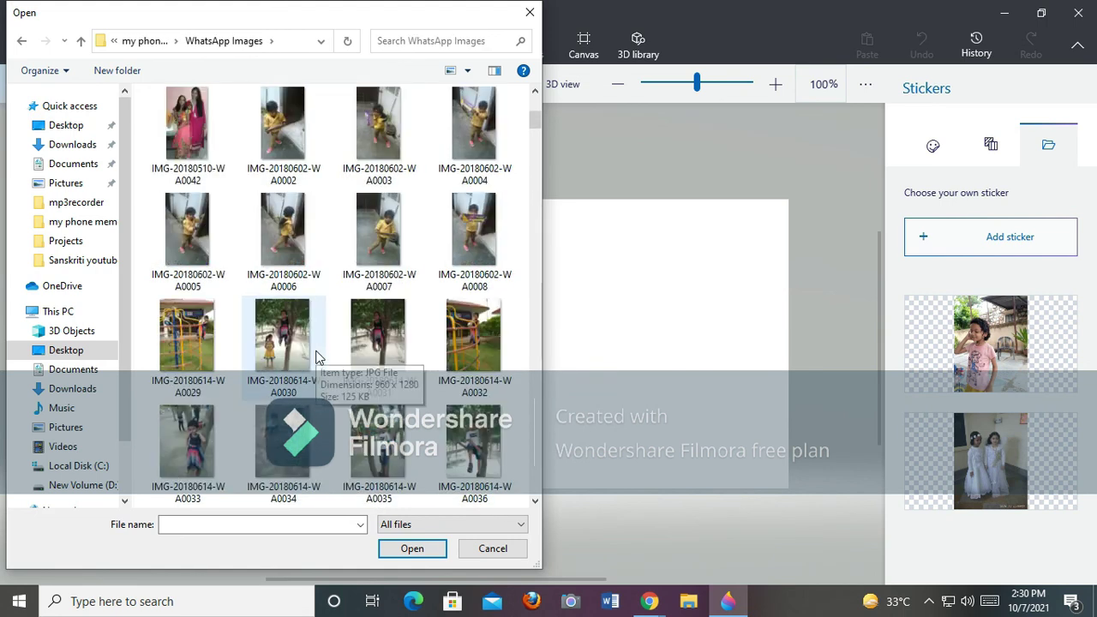
scroll(316, 356, "down", 4)
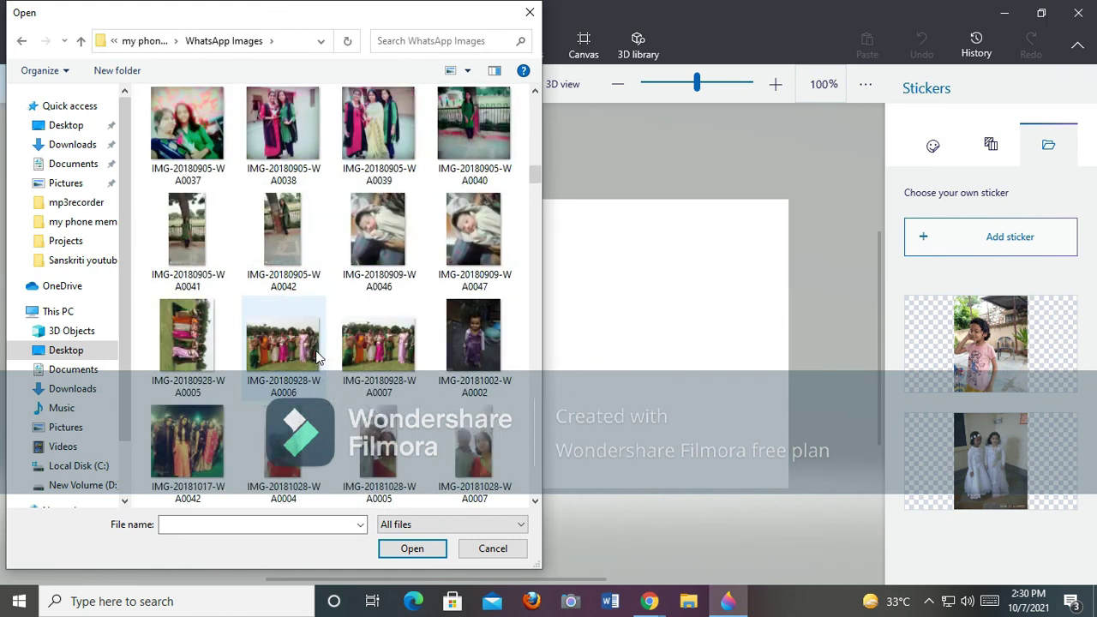
scroll(315, 356, "down", 6)
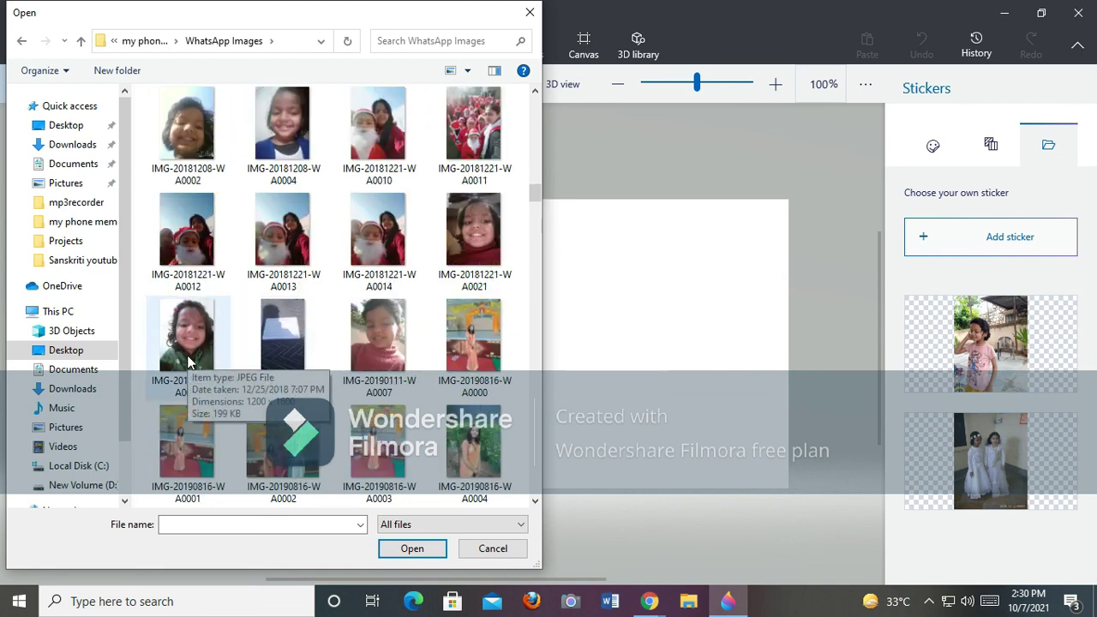
scroll(188, 362, "down", 3)
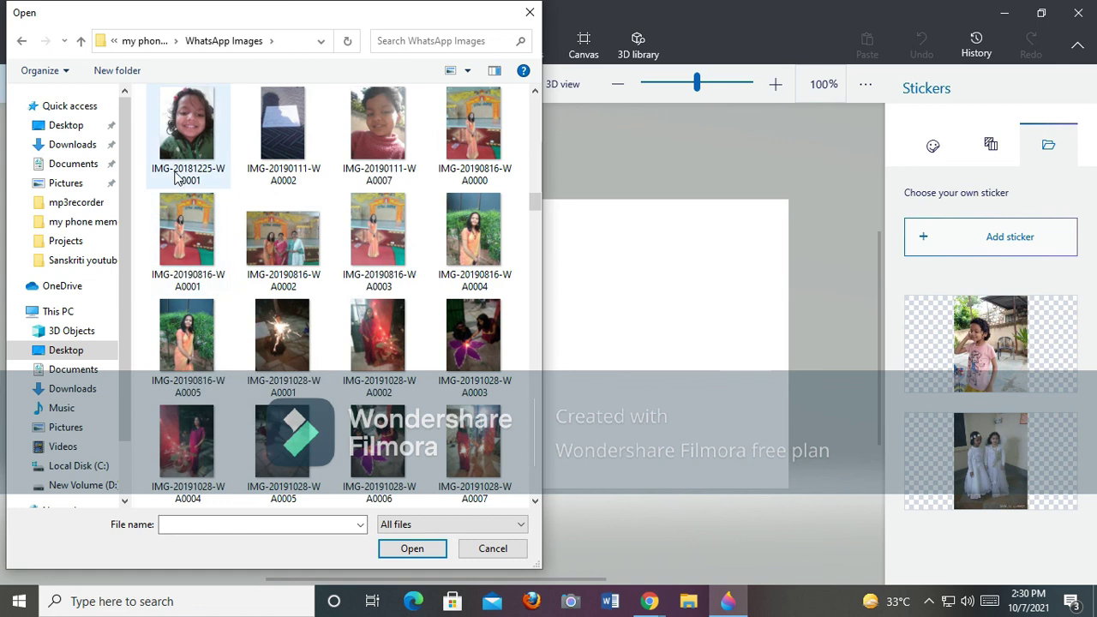
scroll(470, 369, "down", 5)
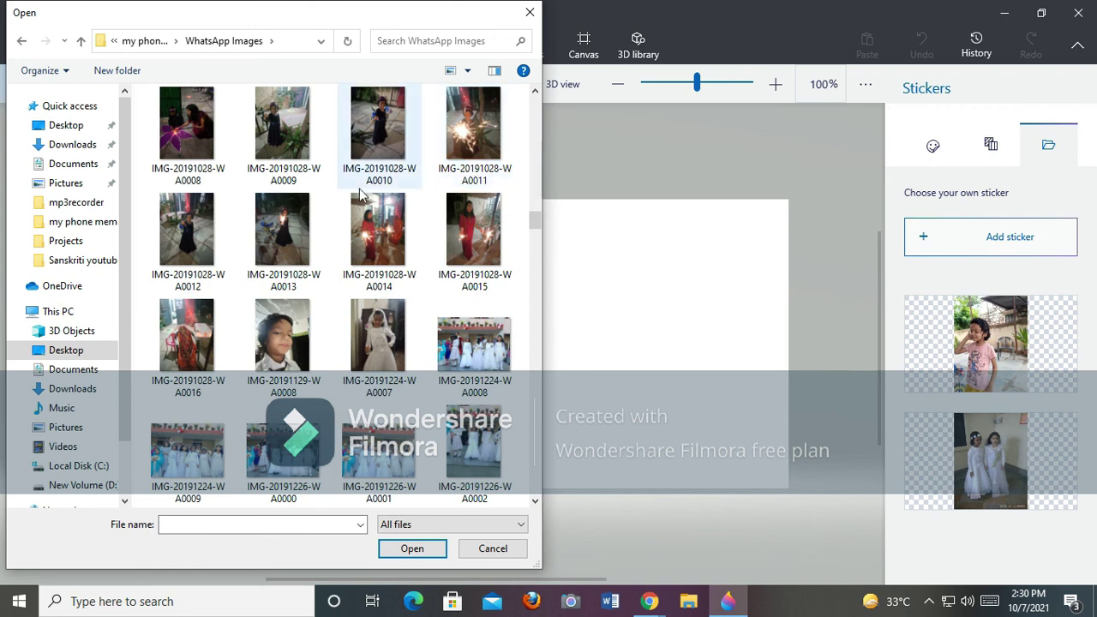
double_click(269, 255)
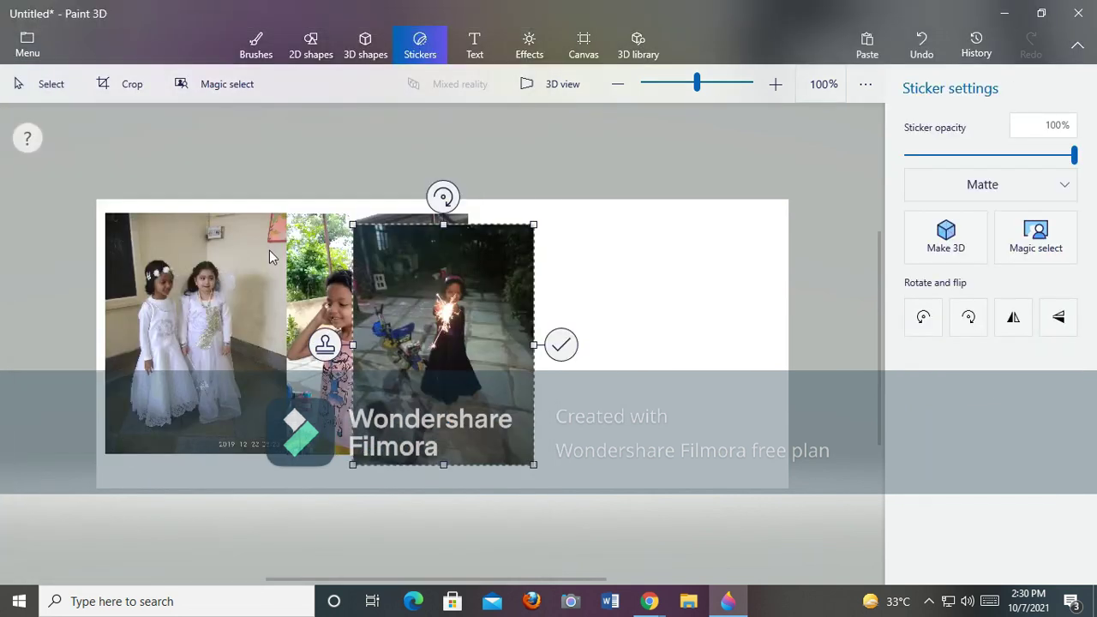
Move the sparkler photo to the right of the girl-in-pink photo and stamp it.
left_click_drag(544, 339, 560, 326)
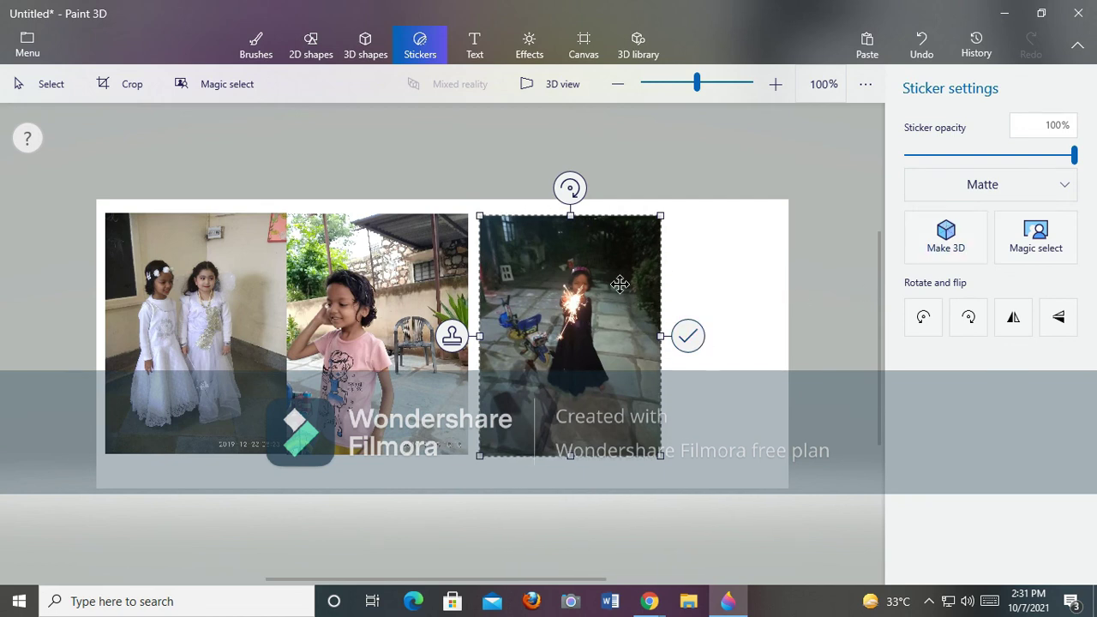
left_click(577, 346)
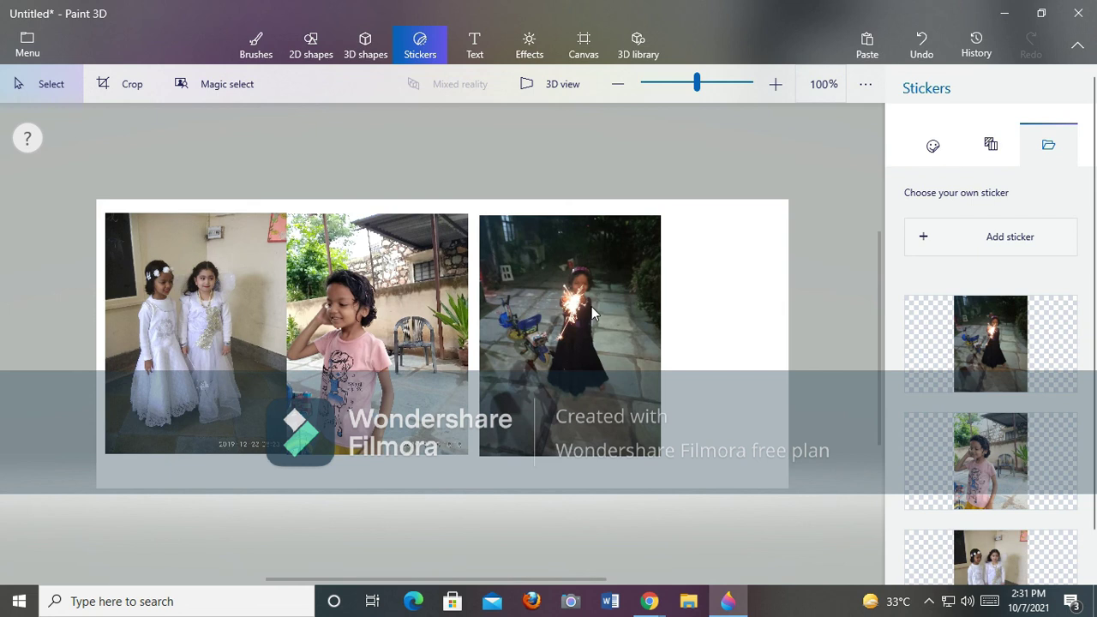
left_click_drag(557, 316, 493, 311)
left_click(773, 286)
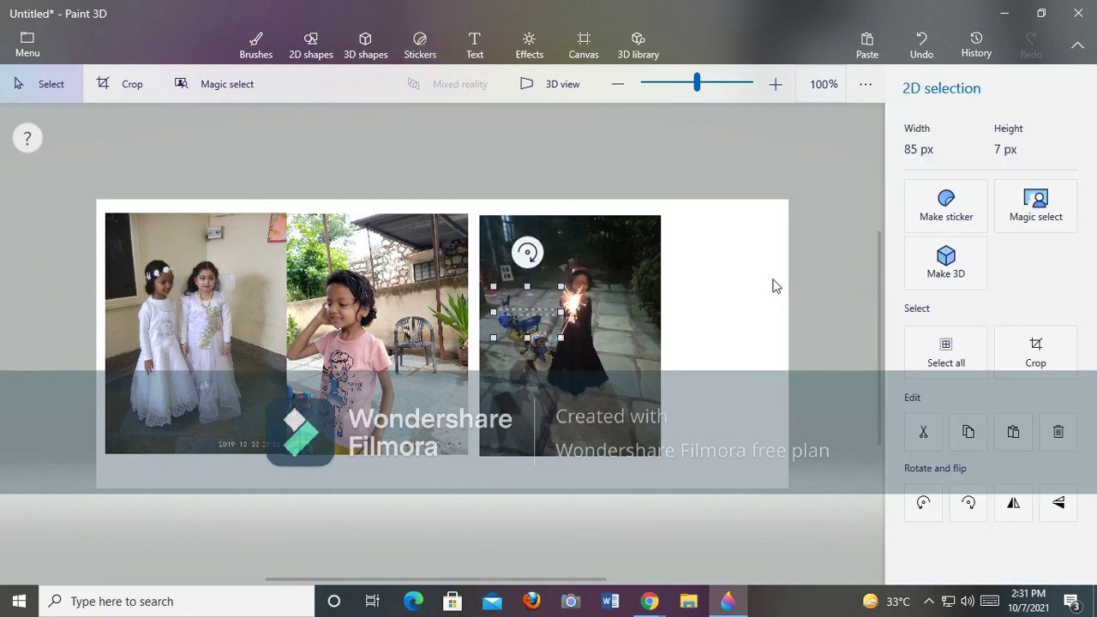
Undo an accidental bicycle-area crop and re-added photo, restoring the three-photo row.
left_click_drag(558, 322, 490, 426)
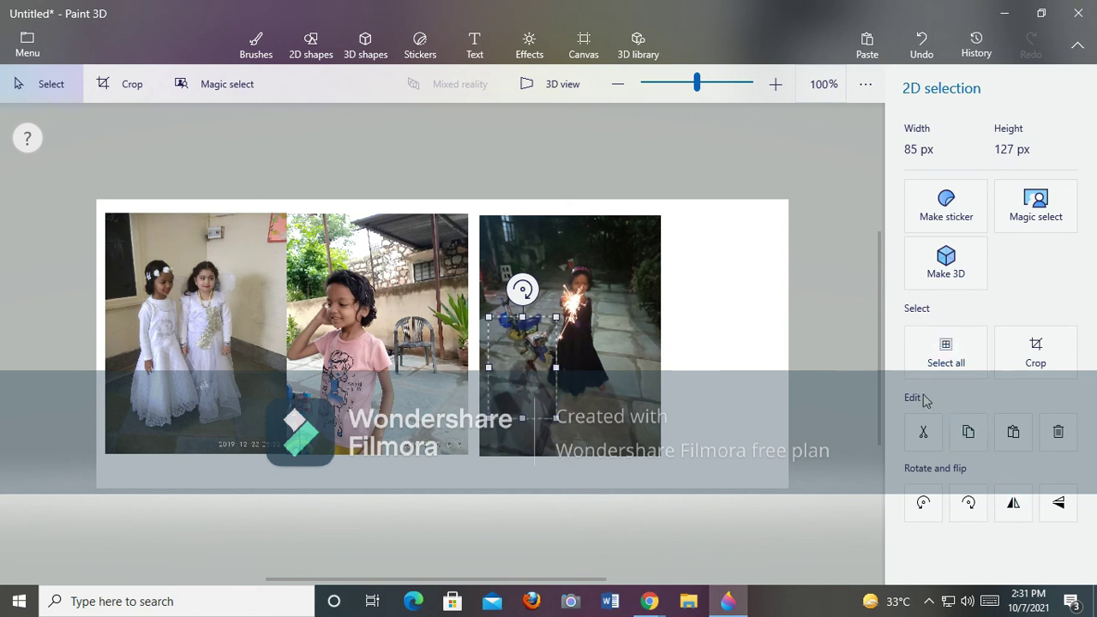
left_click(1040, 366)
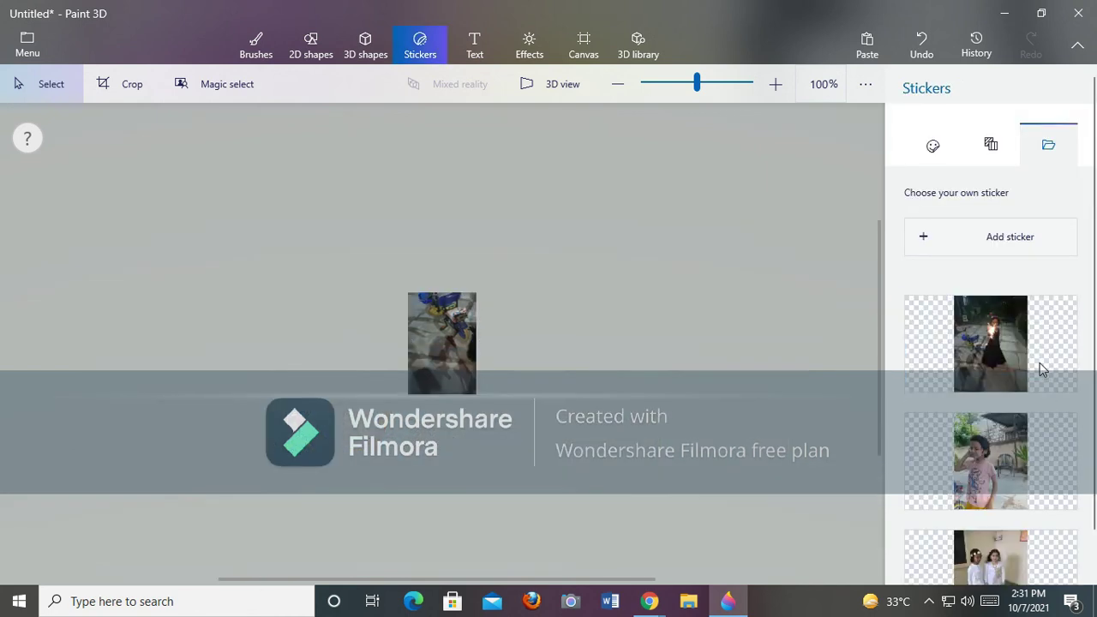
scroll(1039, 368, "down", 1)
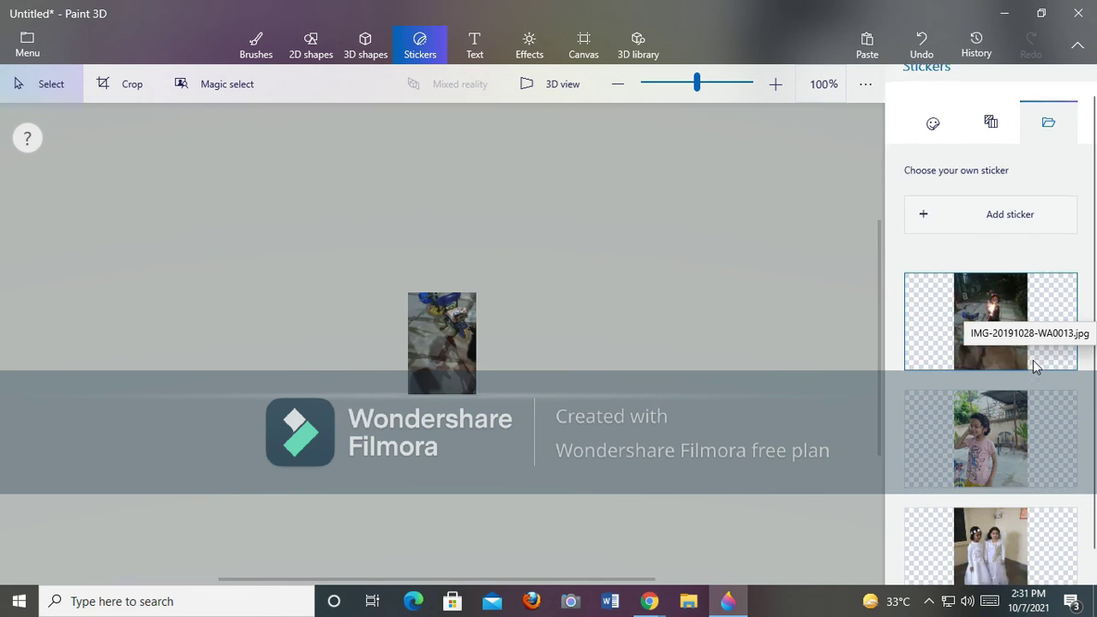
left_click(1006, 401)
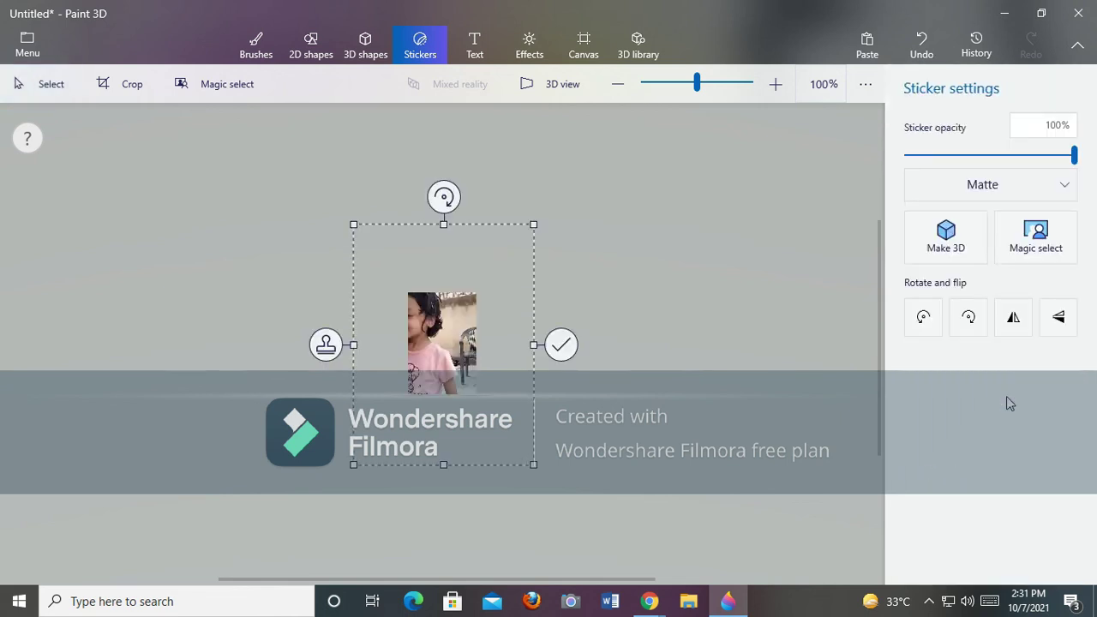
left_click(352, 332)
key("ctrl+z")
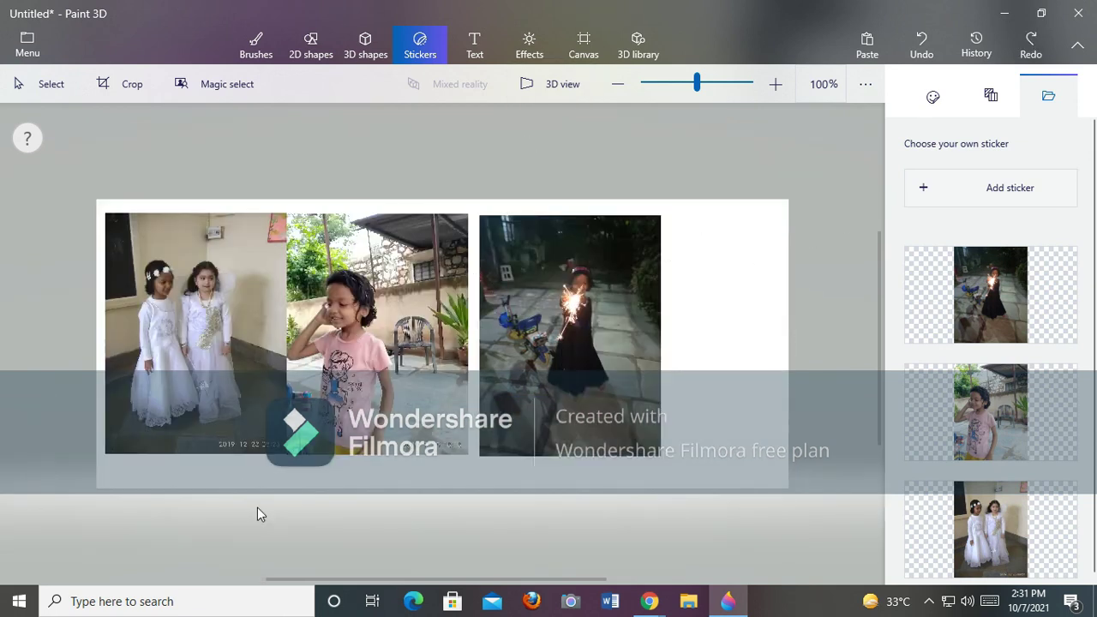
Create a 3D text box with background fill directly beneath the three photos.
left_click(474, 45)
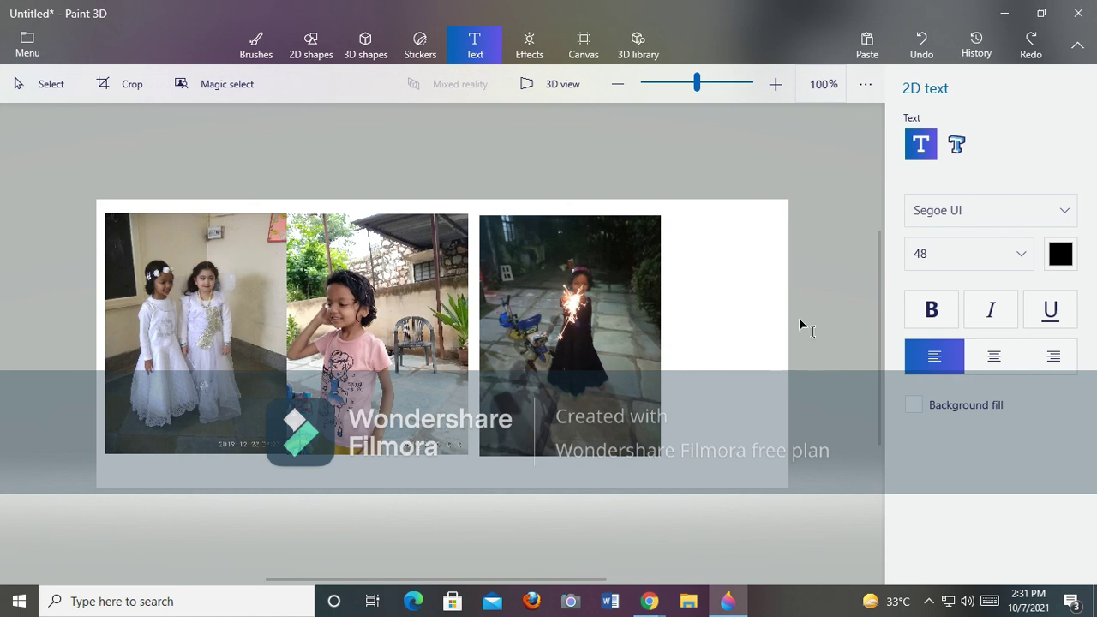
left_click(956, 144)
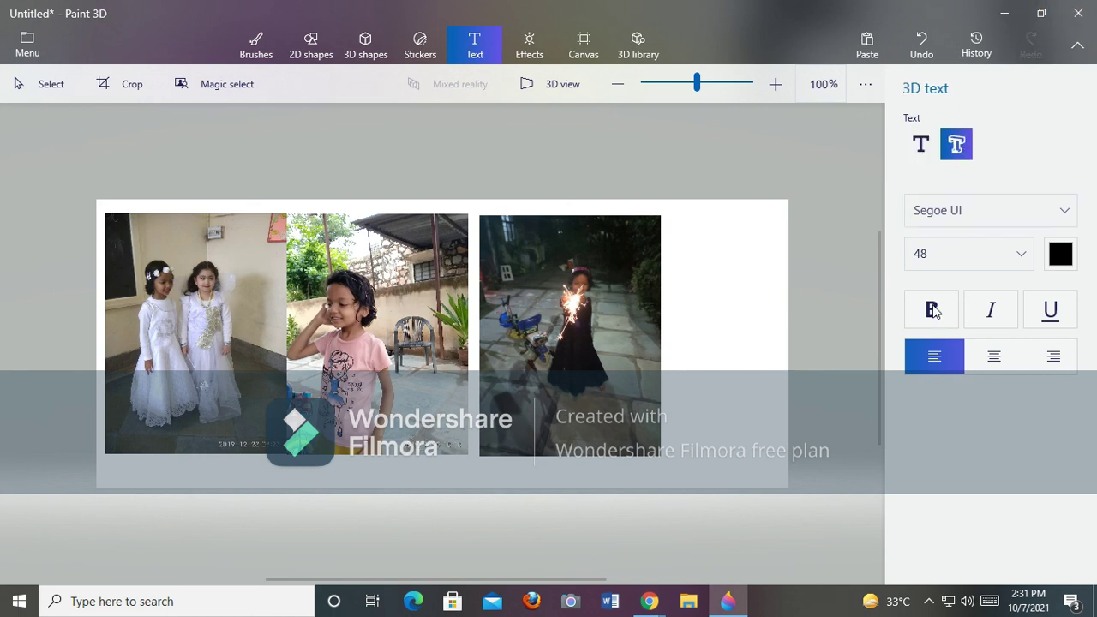
left_click(934, 145)
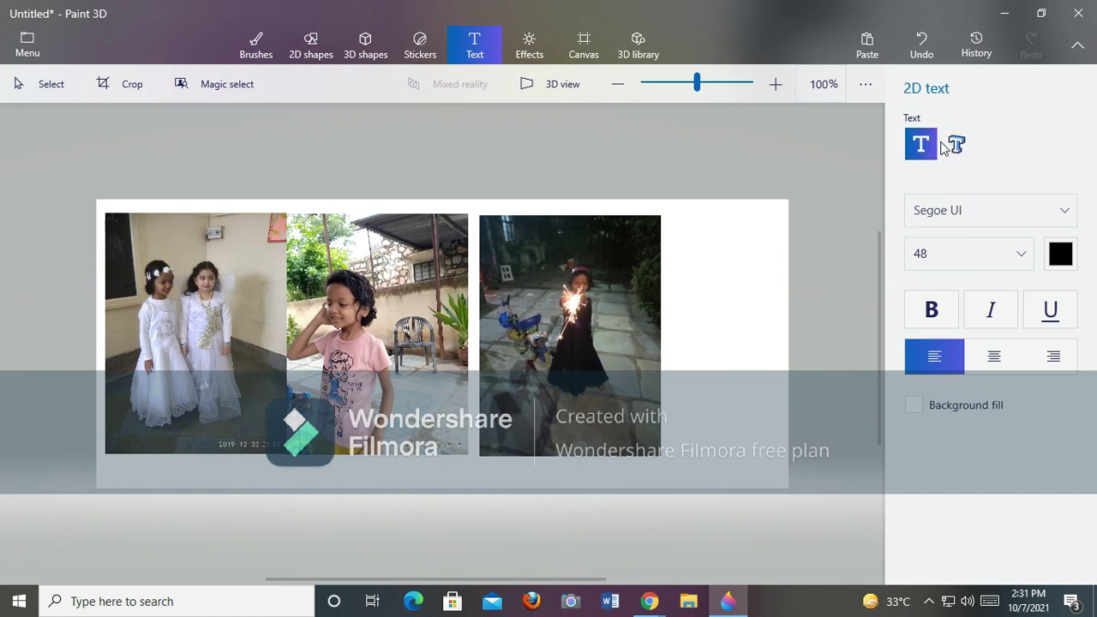
left_click(993, 406)
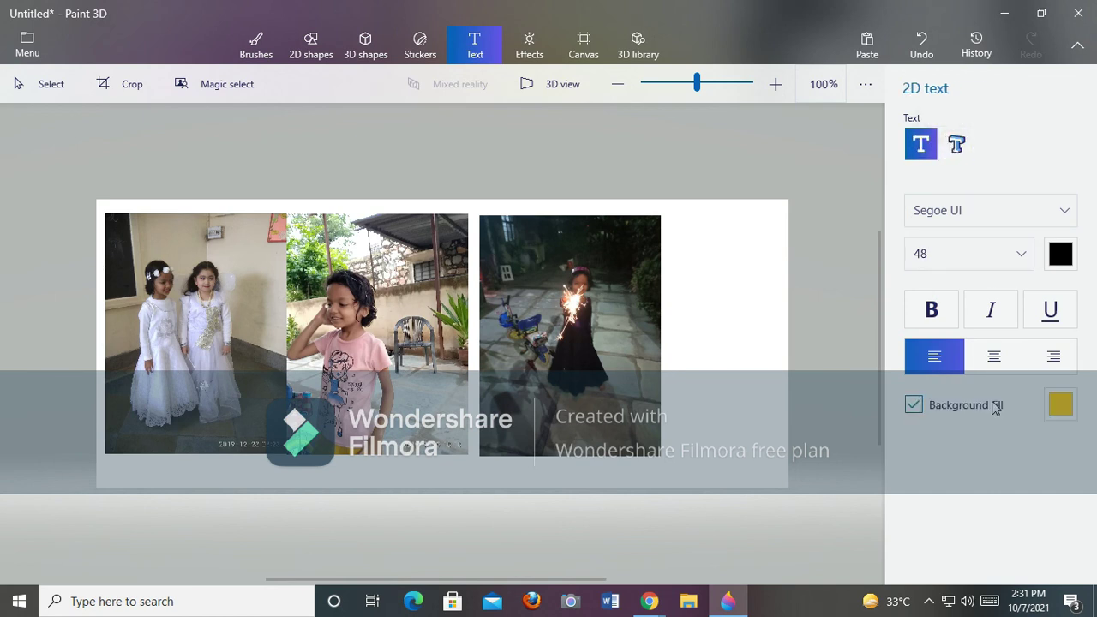
left_click(956, 145)
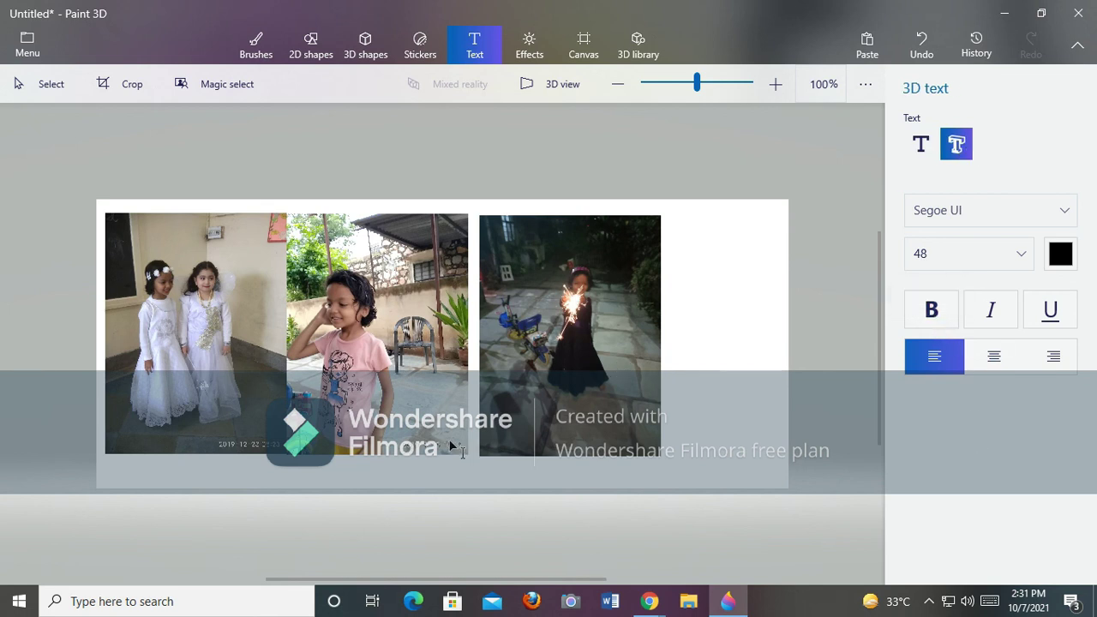
left_click(258, 461)
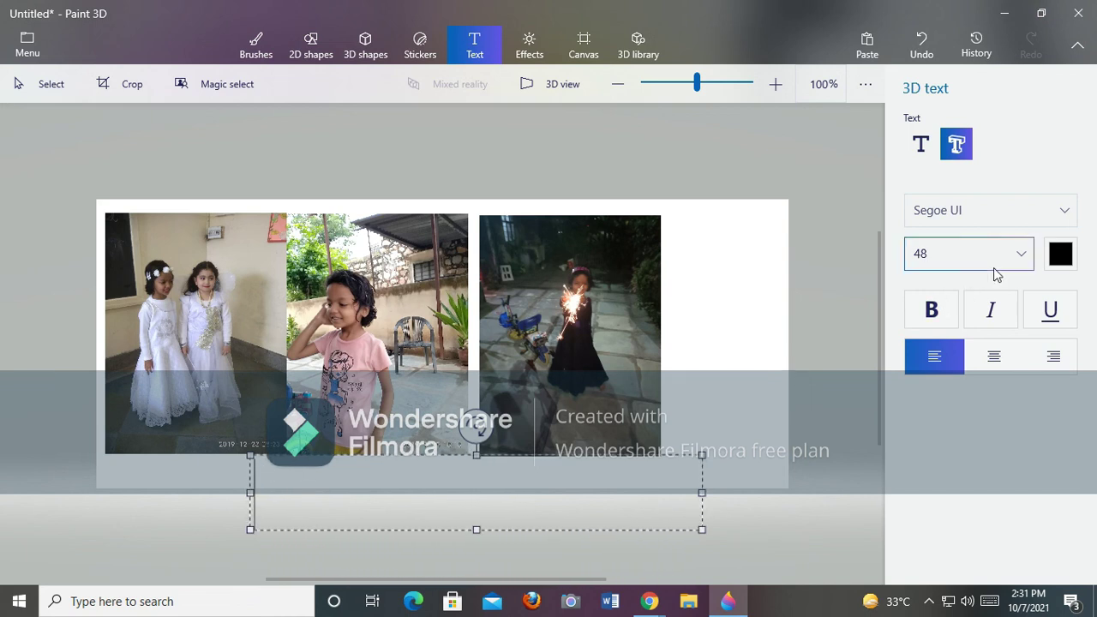
Set the font size to 22 and commit the 'my photos' caption below the photos.
left_click(1022, 251)
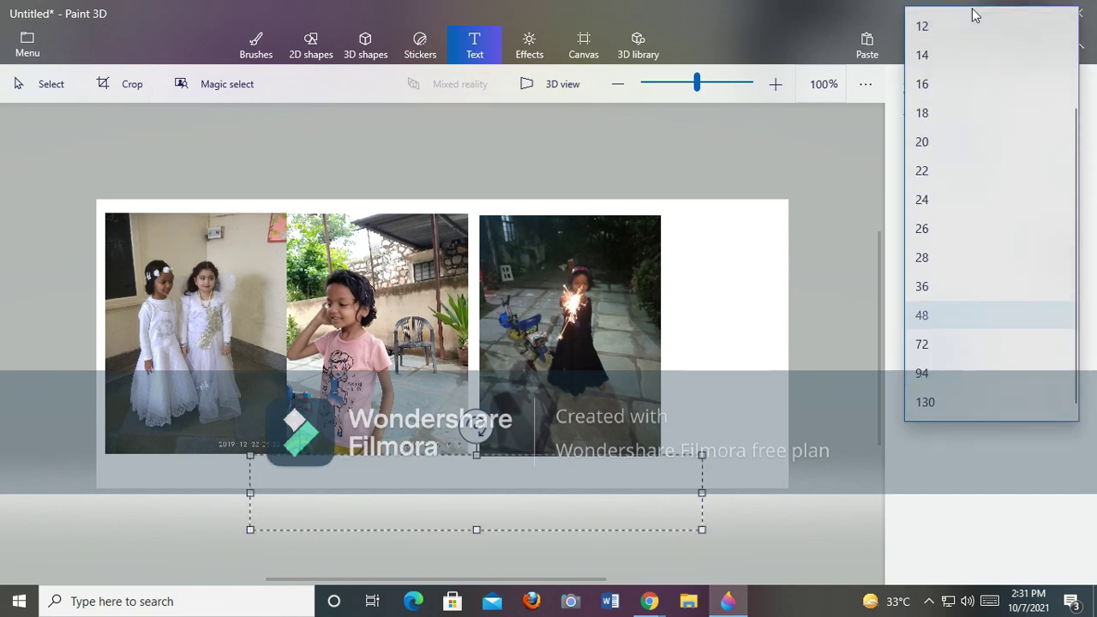
scroll(973, 214, "up", 1)
scroll(972, 215, "down", 1)
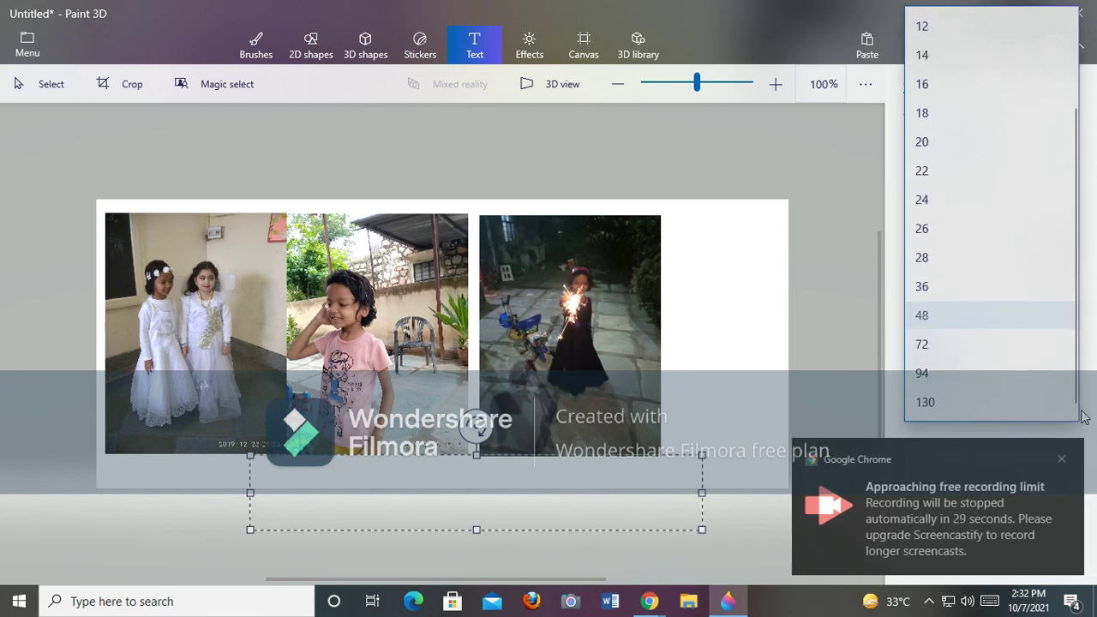
left_click(1066, 459)
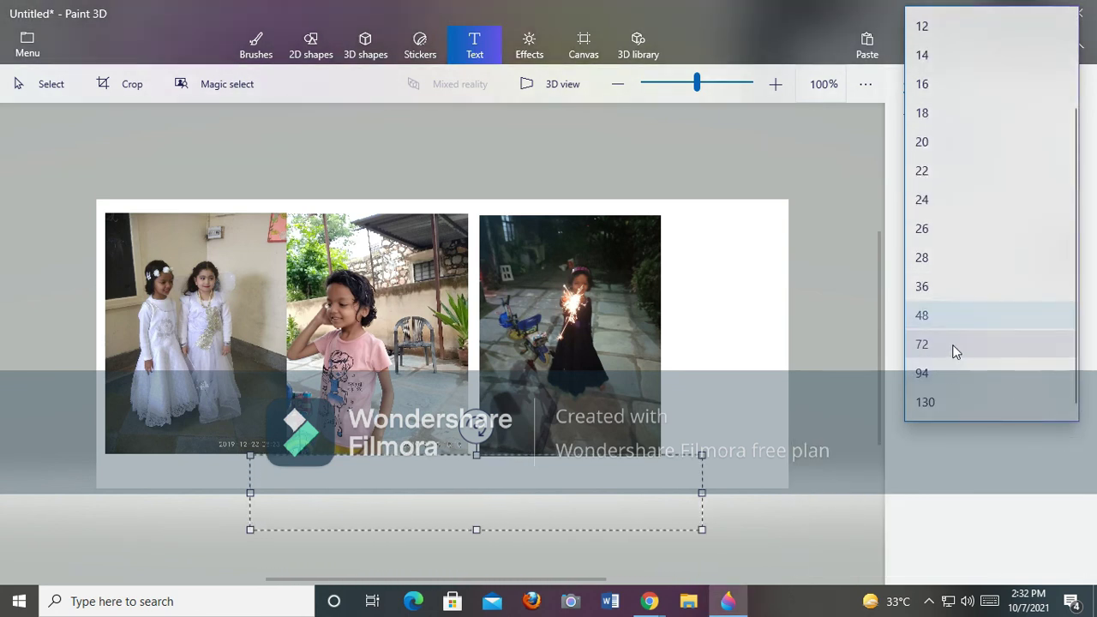
left_click(929, 171)
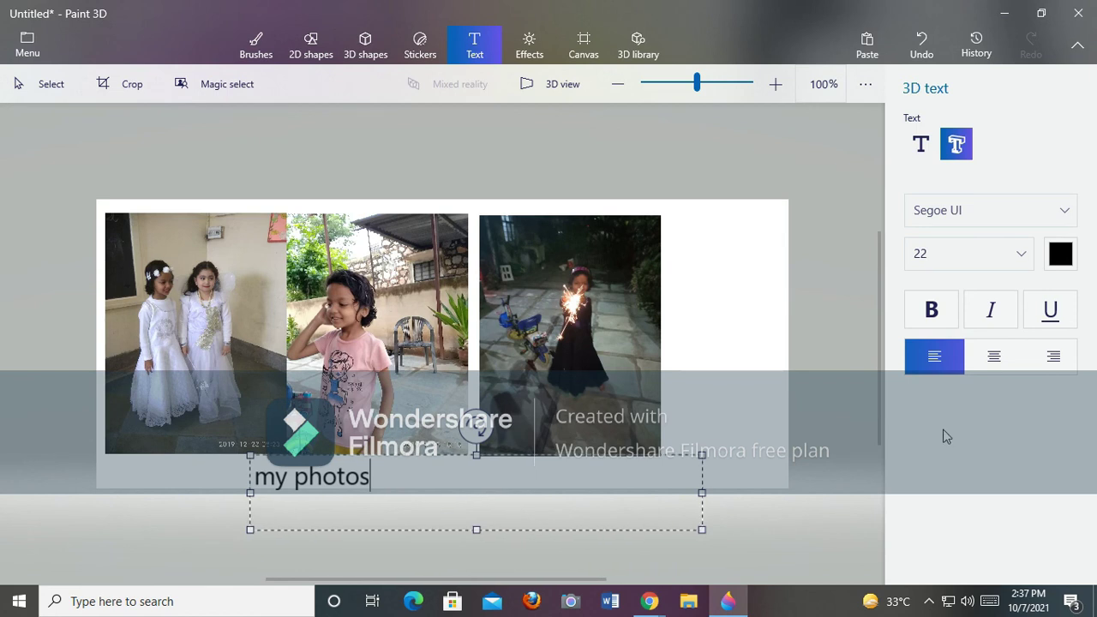
left_click(798, 353)
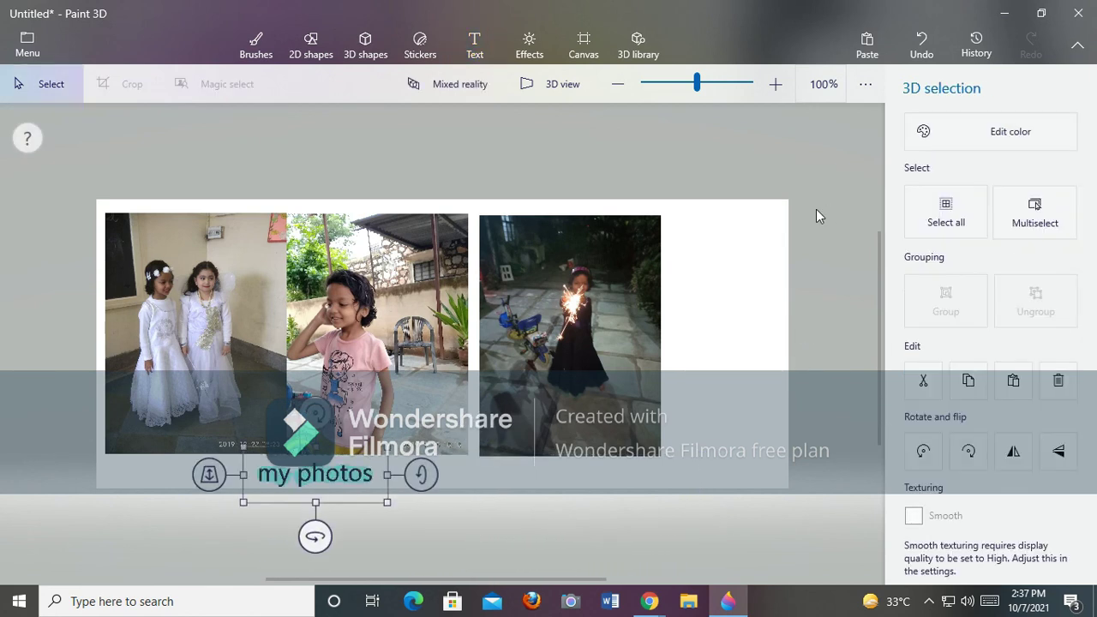
left_click(792, 375)
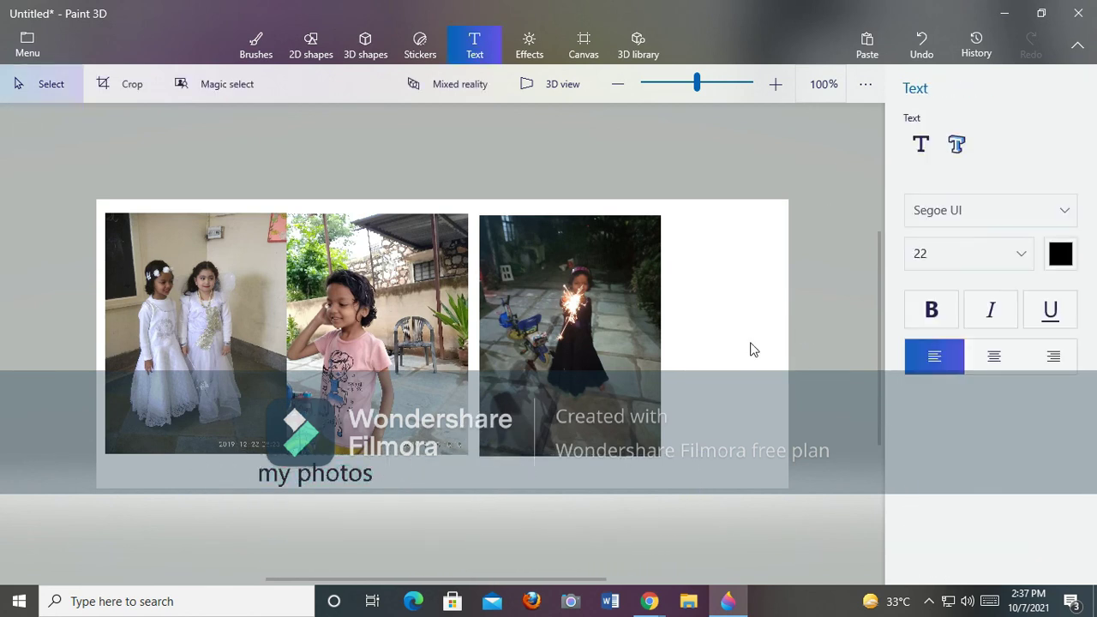
left_click(864, 86)
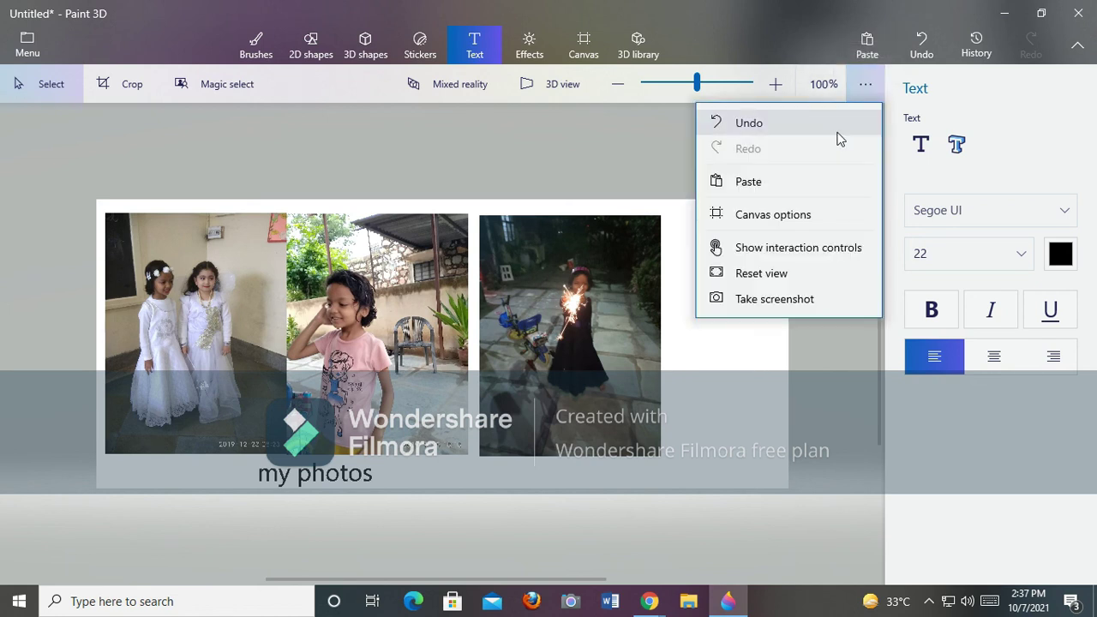
left_click(803, 393)
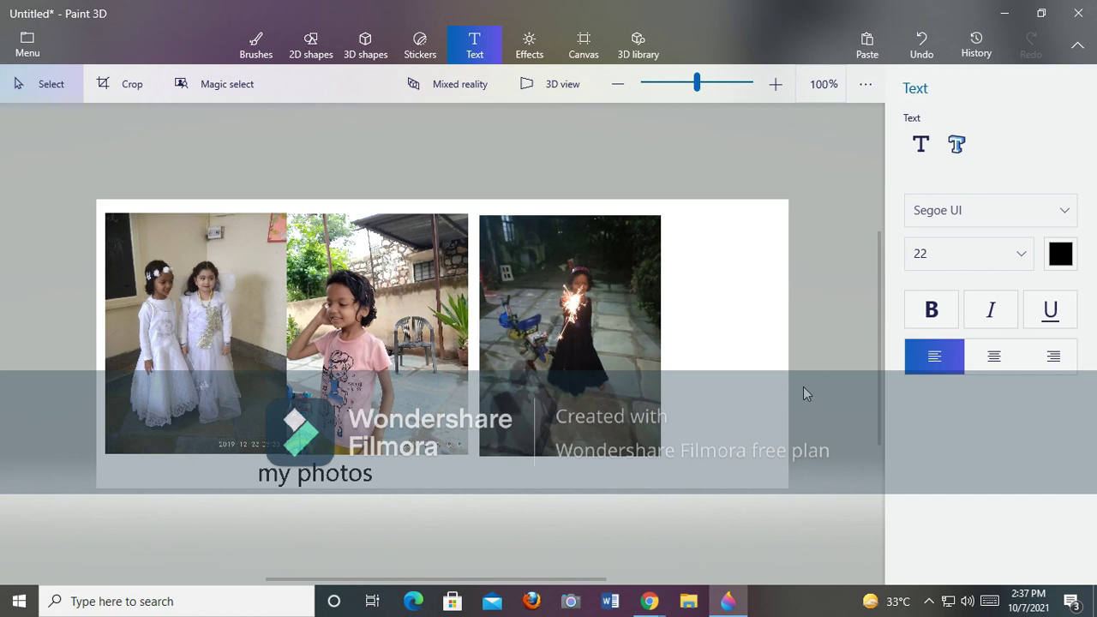
left_click(373, 477)
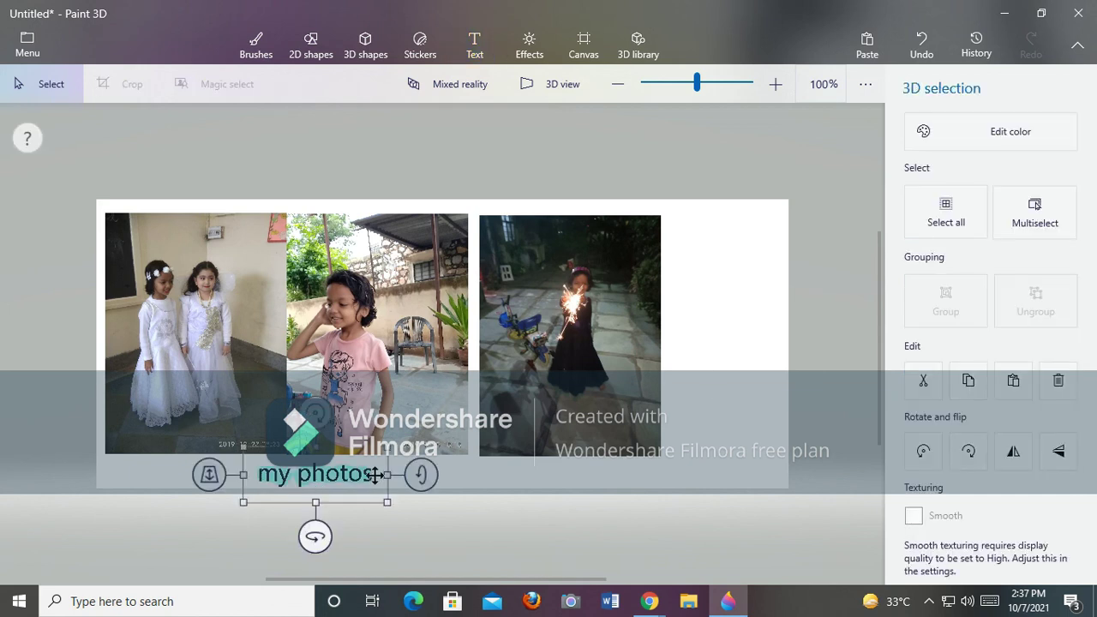
Recolour the 'my photos' caption yellow and give it a Gloss finish.
left_click(1017, 133)
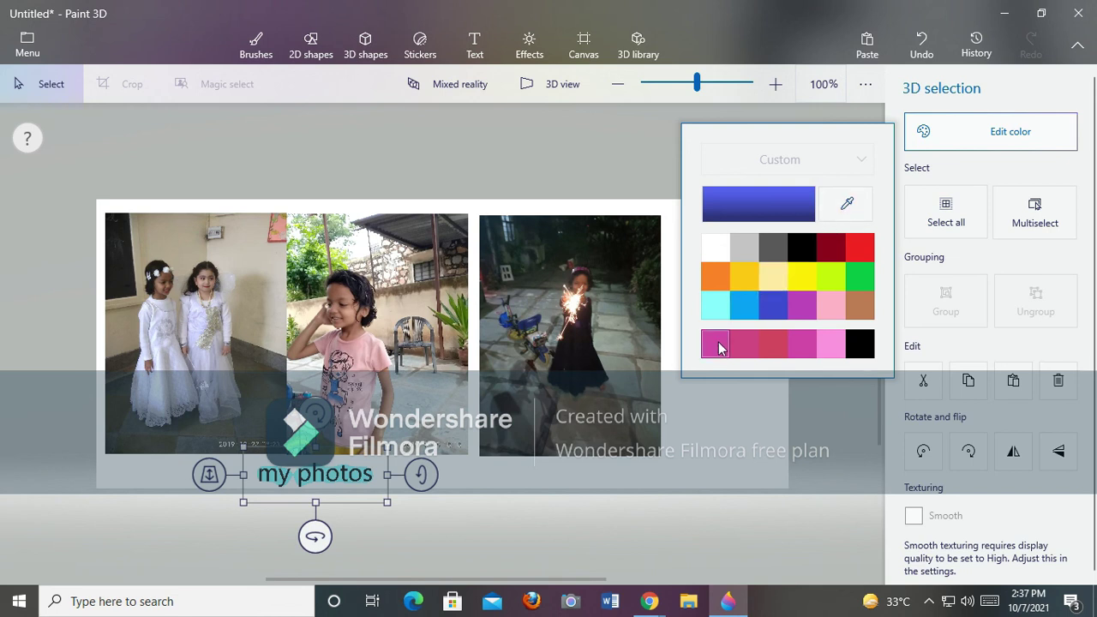
left_click(717, 307)
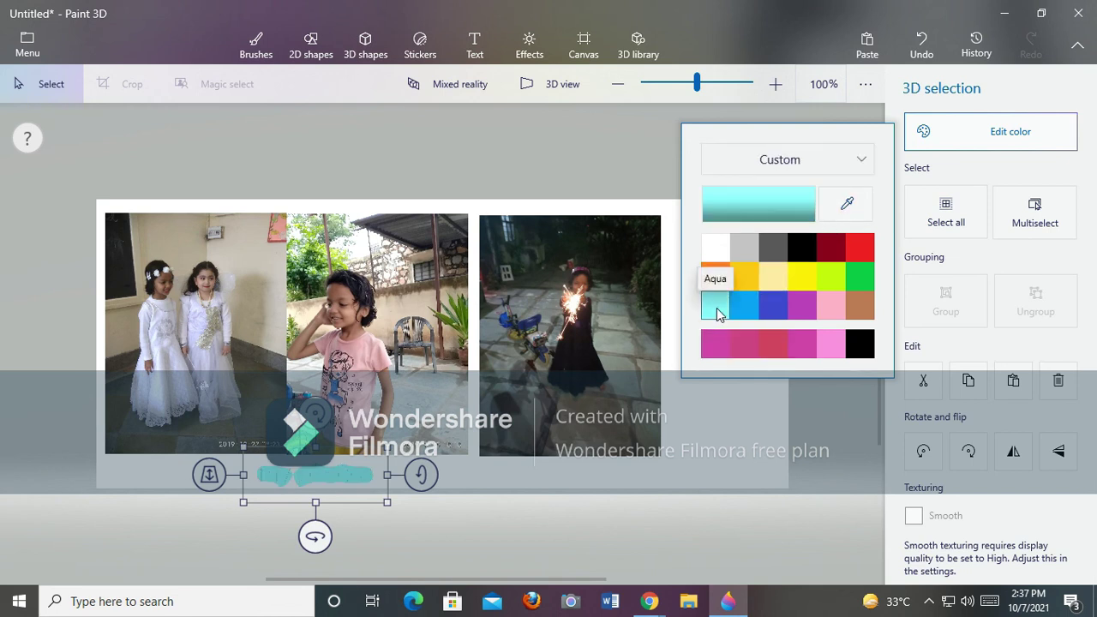
left_click(804, 249)
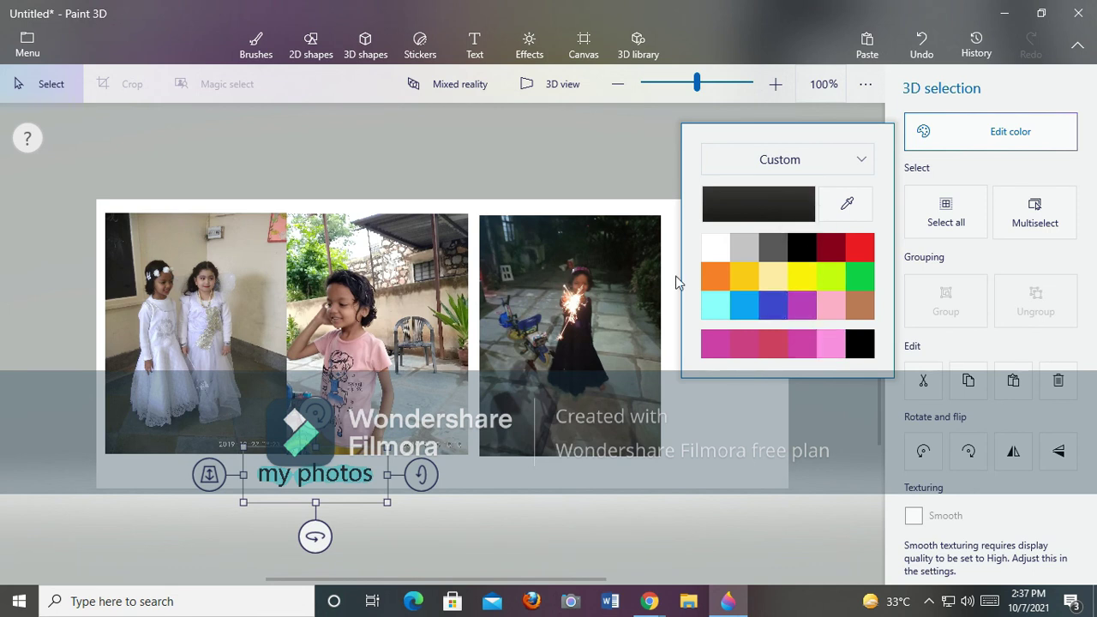
left_click(807, 283)
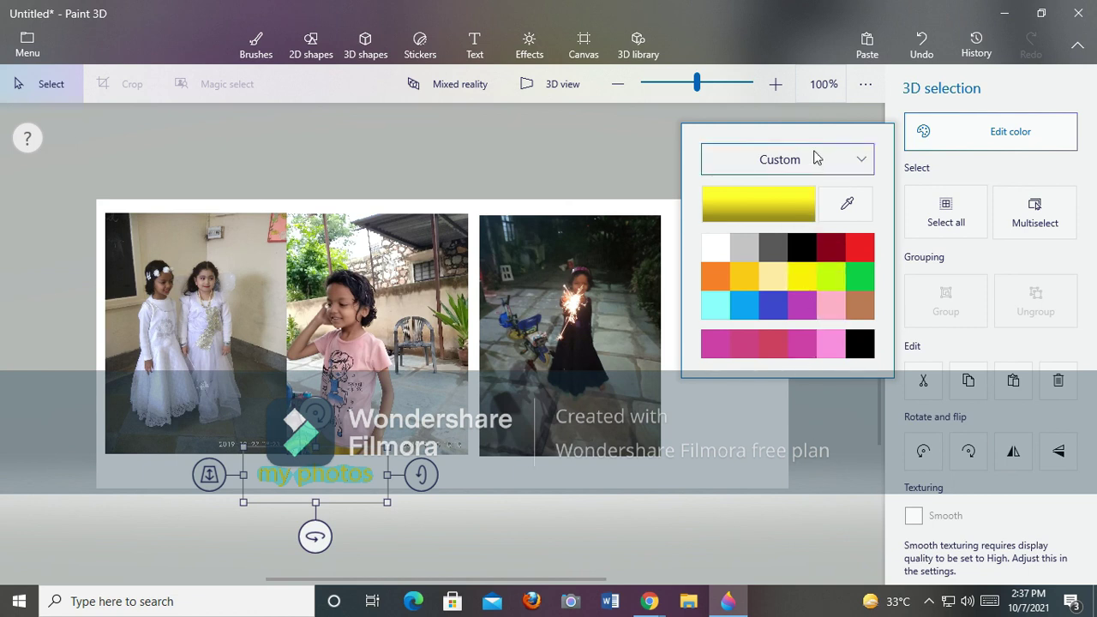
left_click(861, 163)
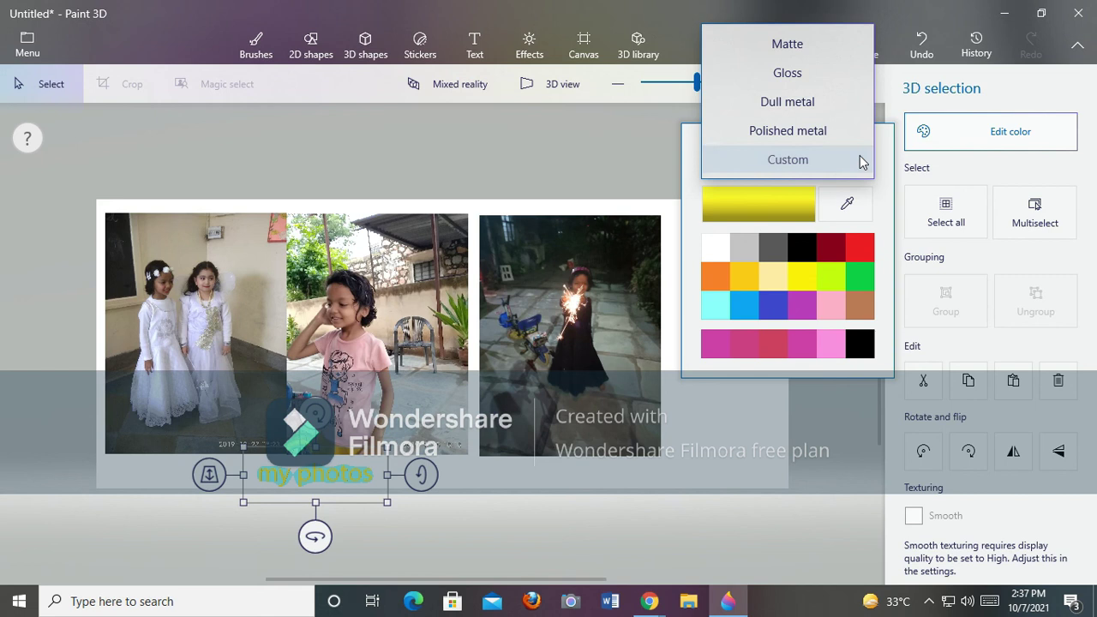
left_click(820, 74)
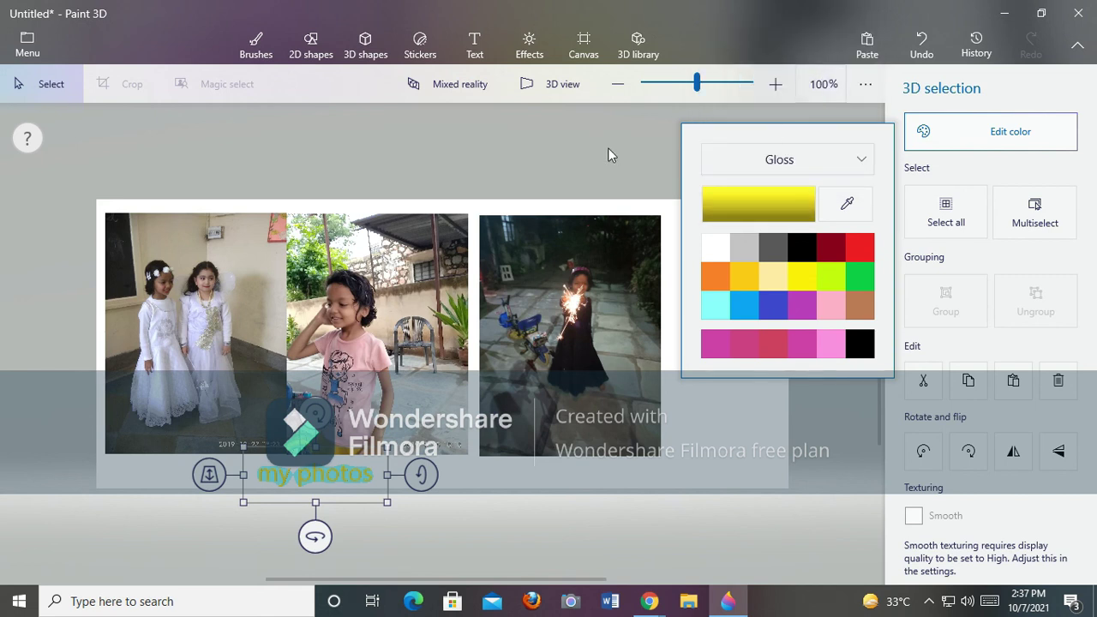
key("t")
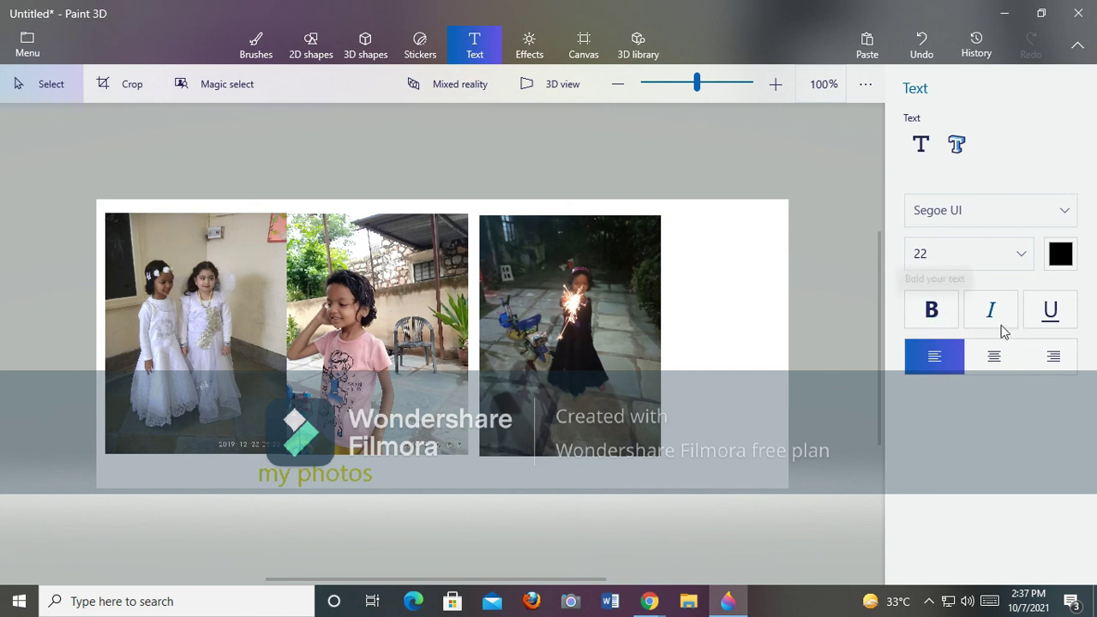
Erase a small spot near the caption, then show the Effects filters and light wheel.
left_click(1063, 257)
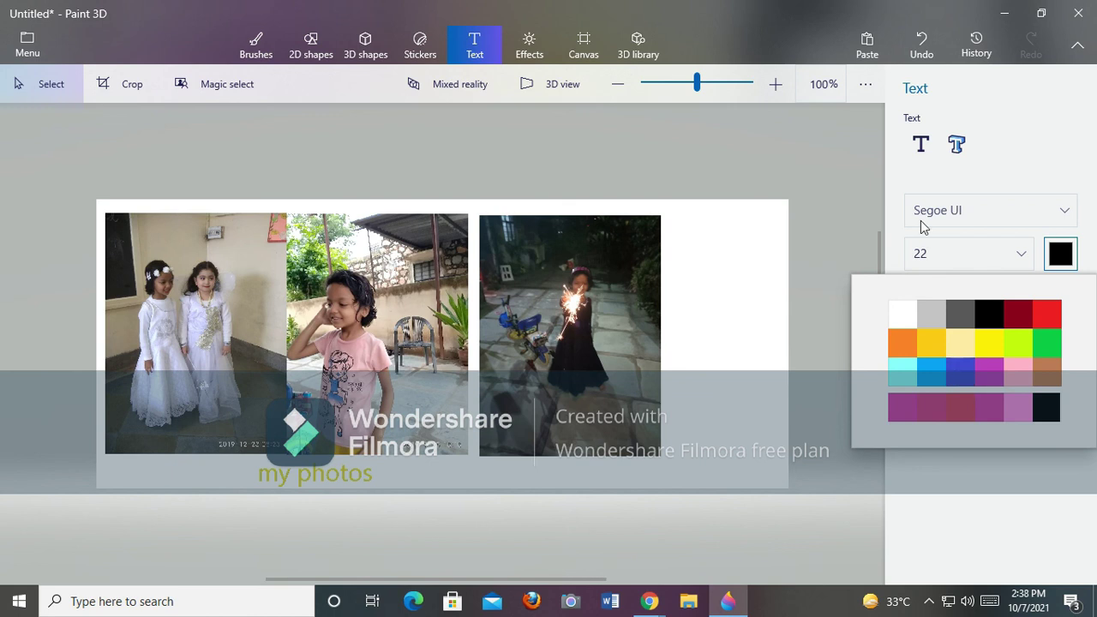
left_click(818, 140)
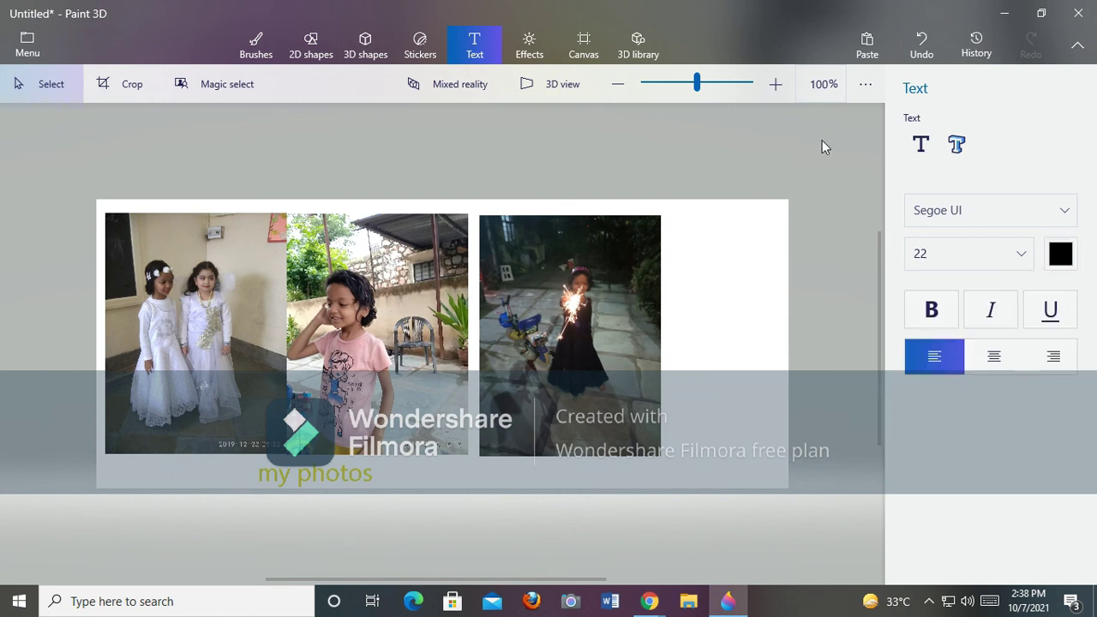
left_click(248, 47)
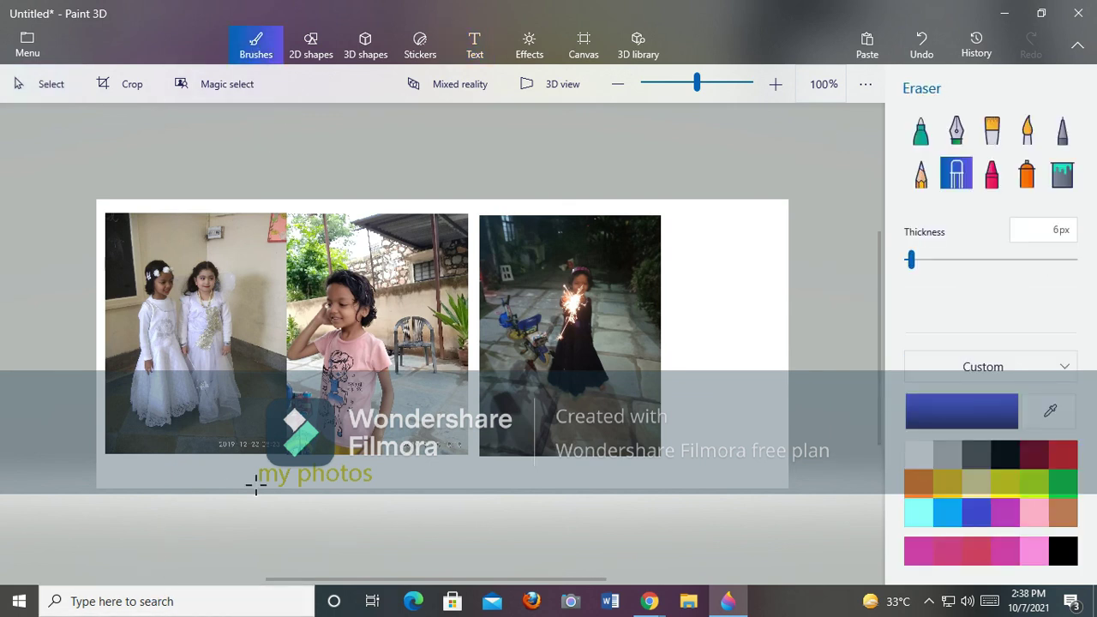
left_click_drag(256, 484, 258, 481)
left_click_drag(327, 484, 328, 484)
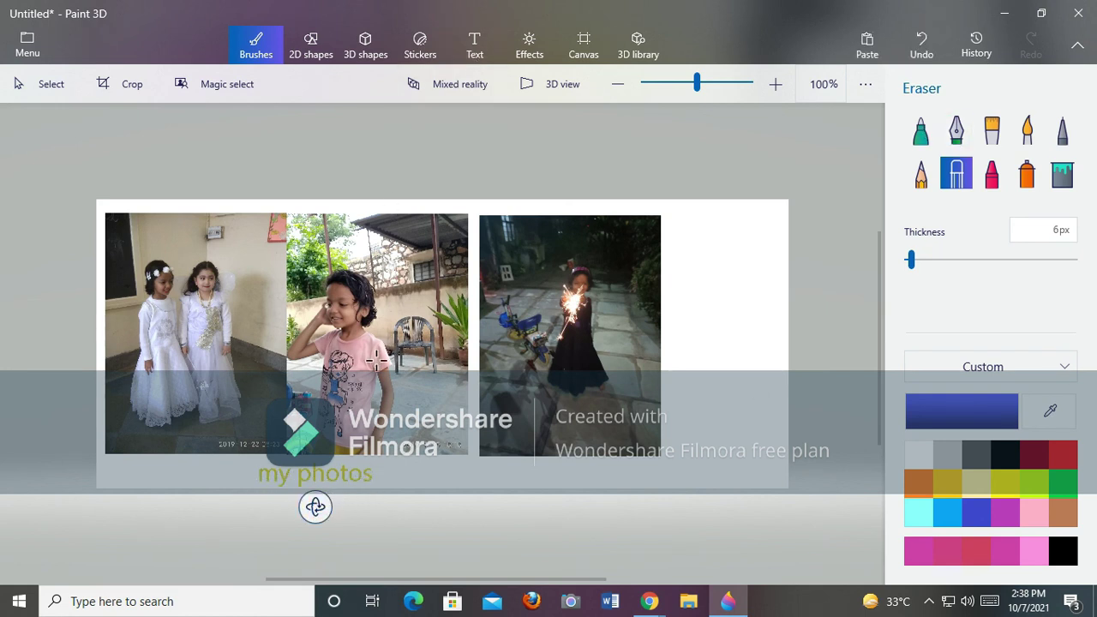
left_click(529, 45)
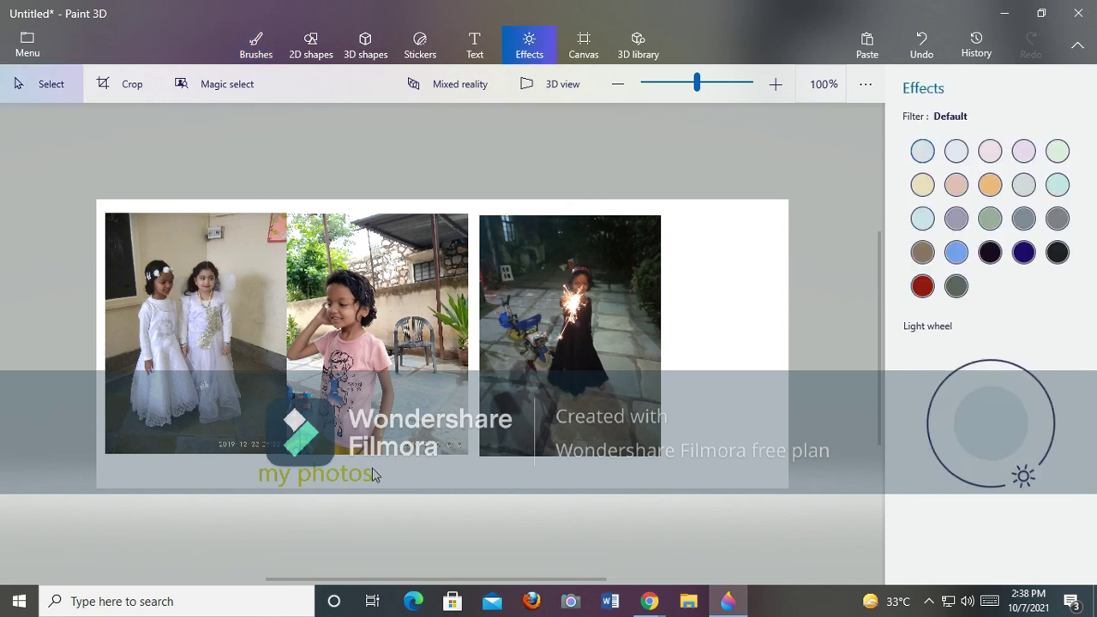
left_click_drag(243, 477, 369, 486)
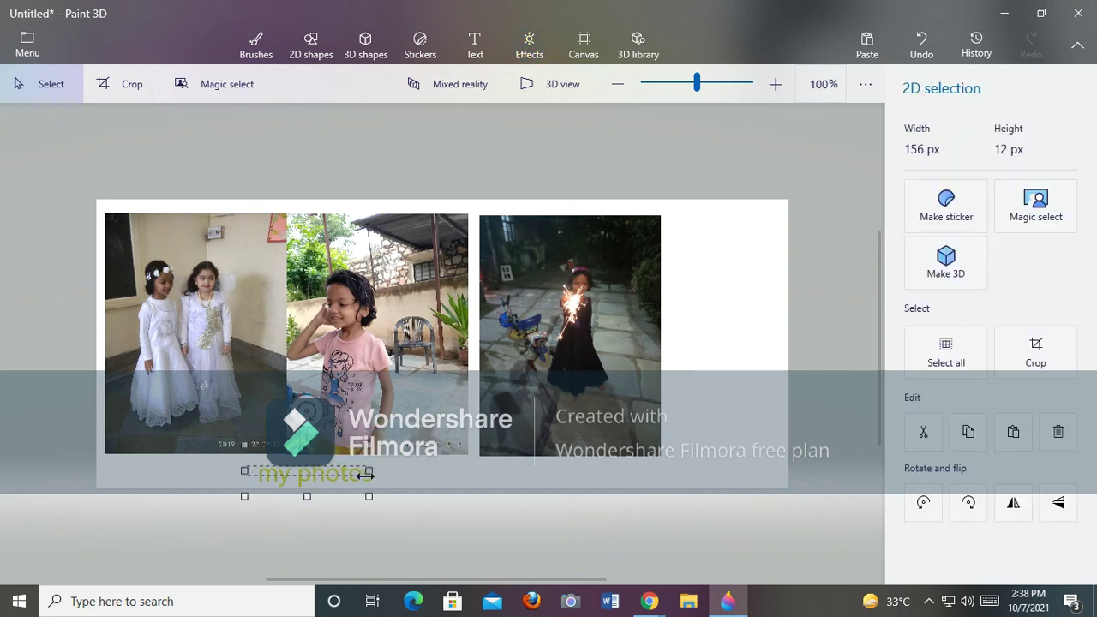
left_click_drag(366, 474, 375, 507)
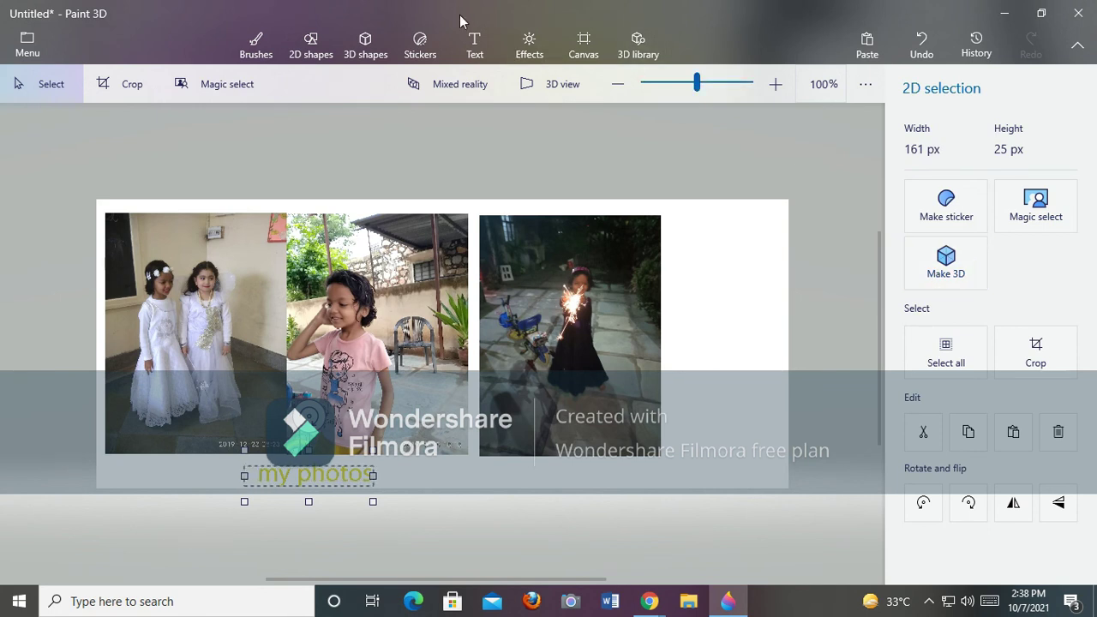
left_click(471, 53)
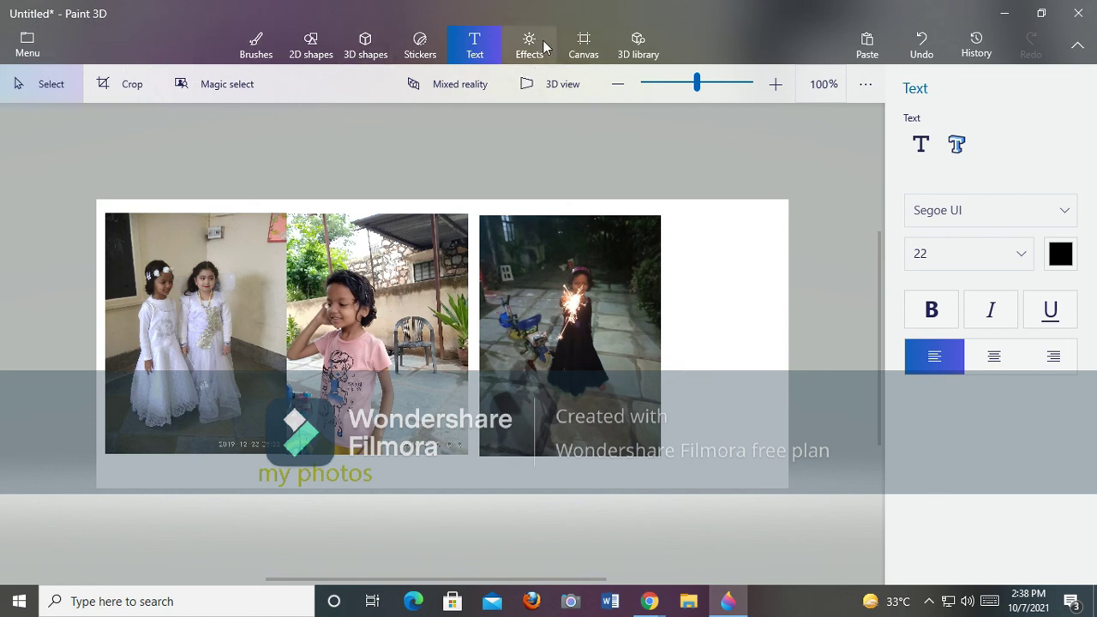
Place a rainbow sticker at the canvas top-right and a star right of the third photo.
left_click(421, 62)
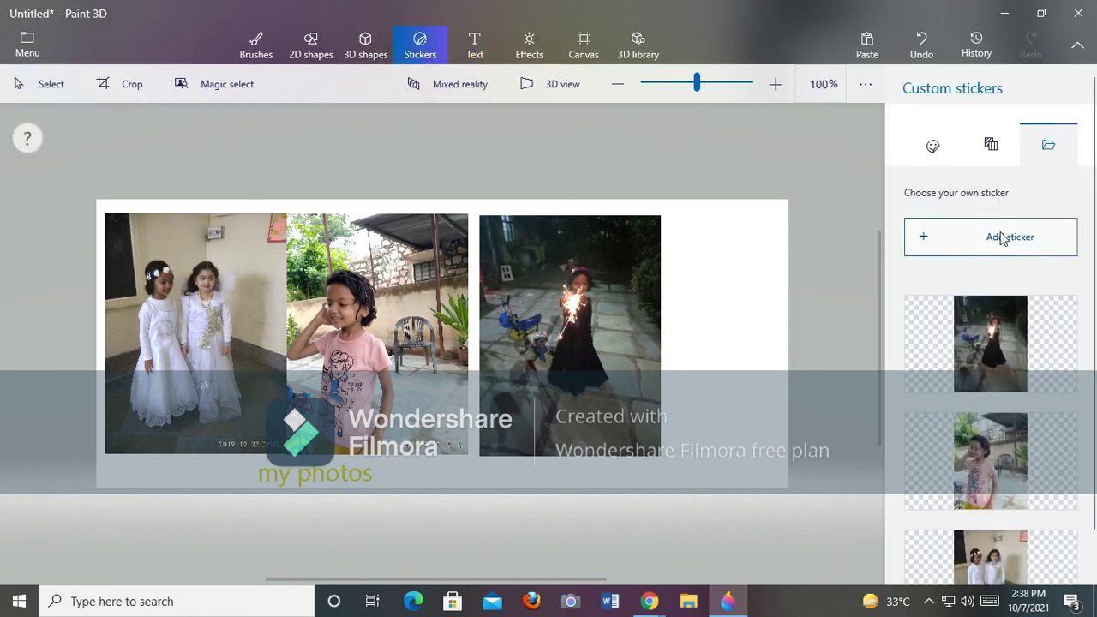
left_click(933, 146)
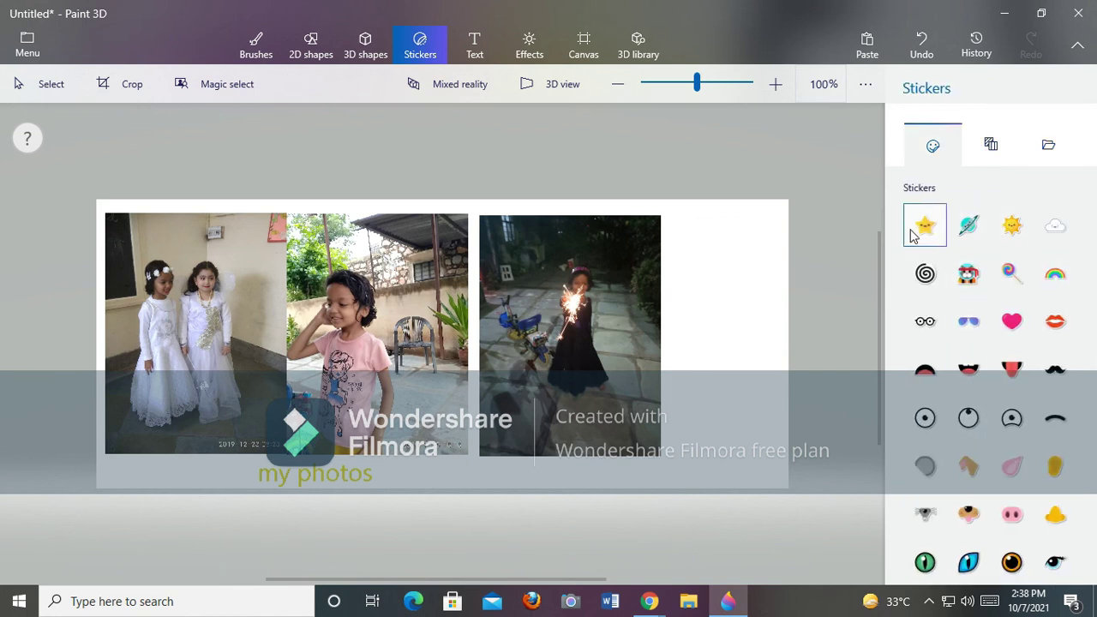
left_click(1053, 283)
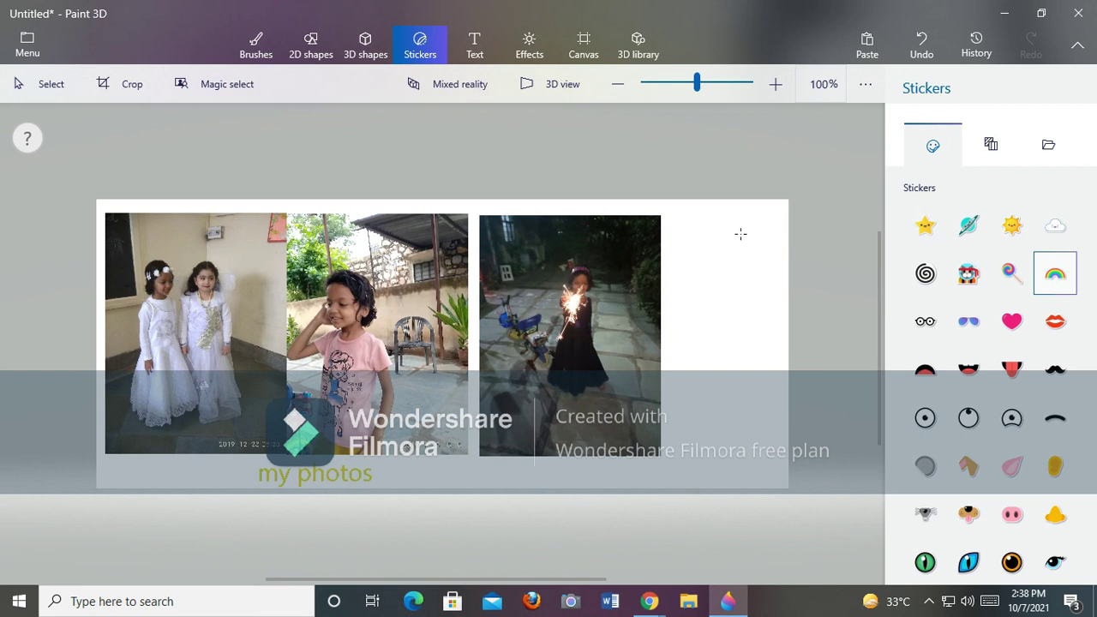
left_click_drag(740, 233, 682, 293)
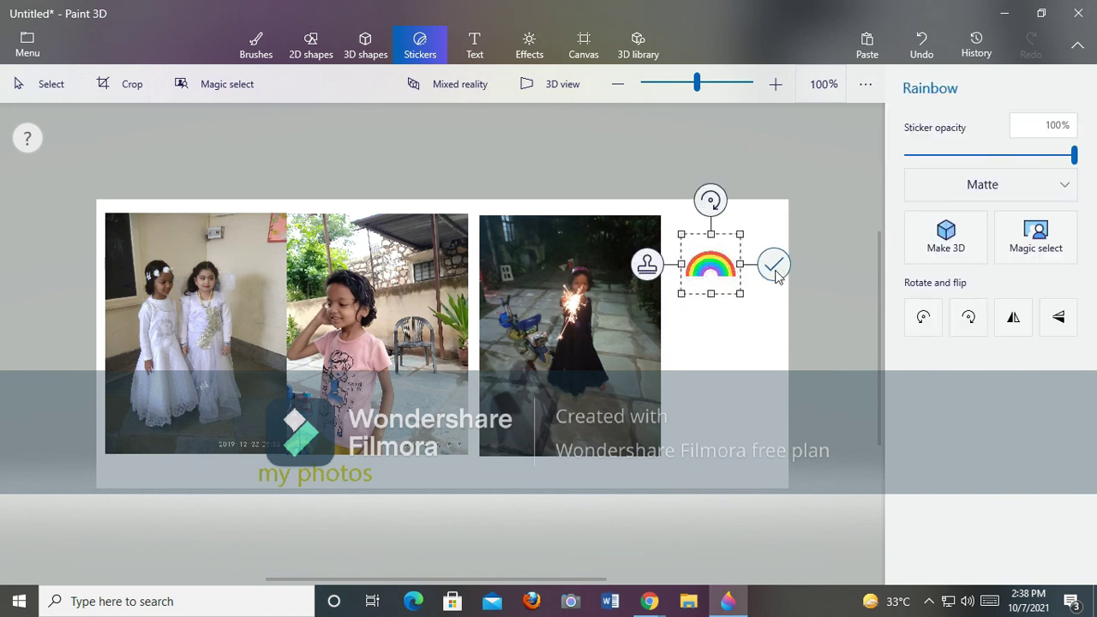
left_click(774, 266)
left_click(924, 224)
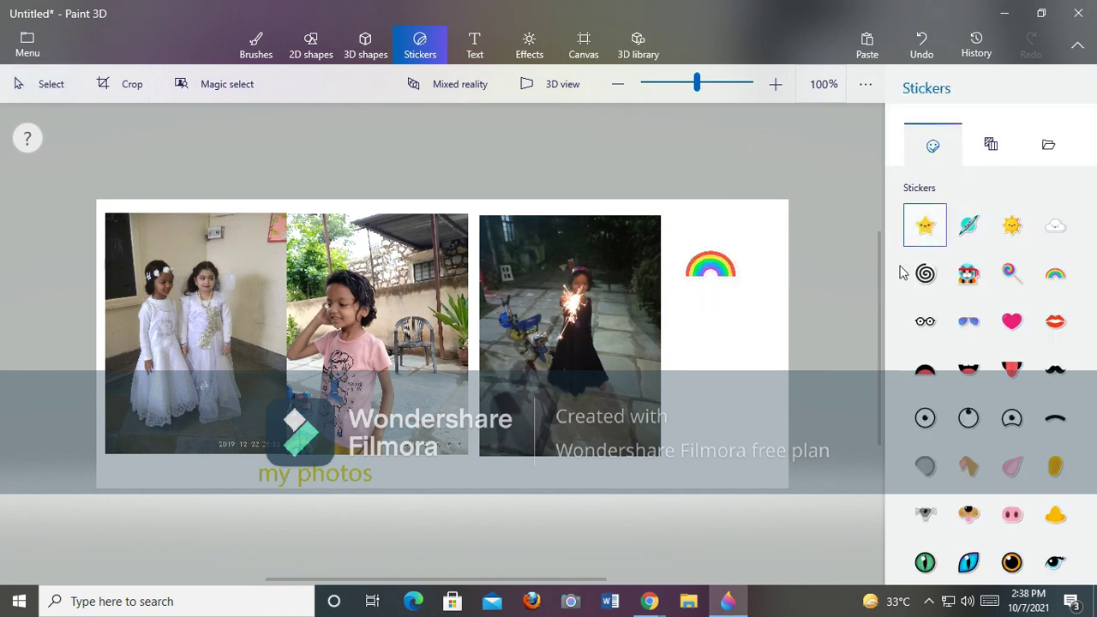
left_click_drag(735, 347, 674, 402)
left_click(767, 377)
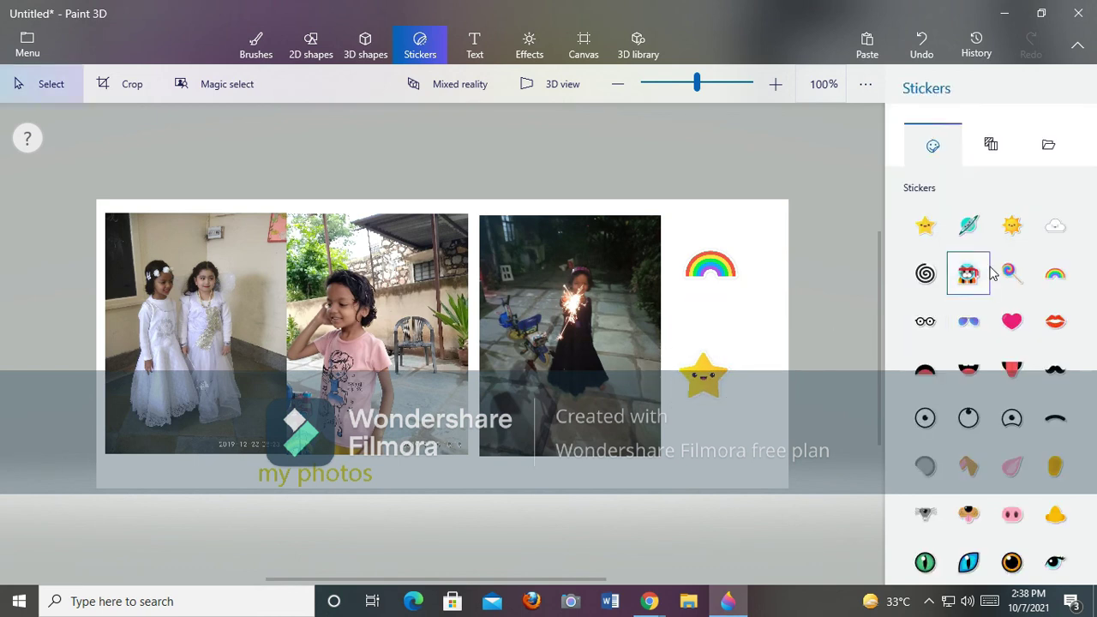
Add a cloud sticker between the rainbow and star, and a pink heart below the star.
left_click(1056, 240)
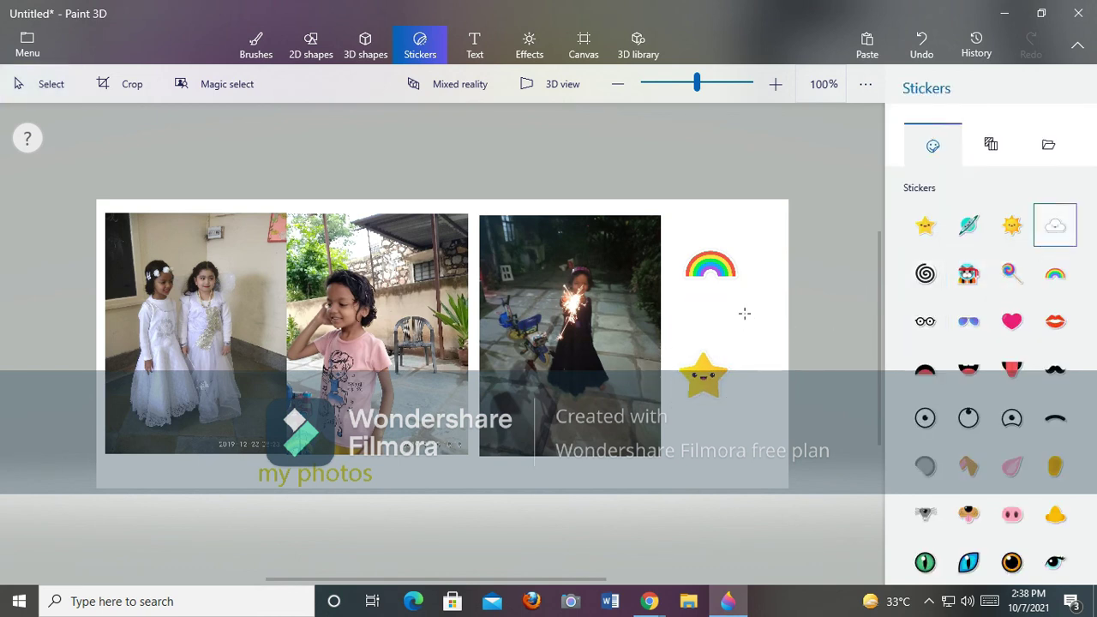
left_click_drag(744, 314, 704, 309)
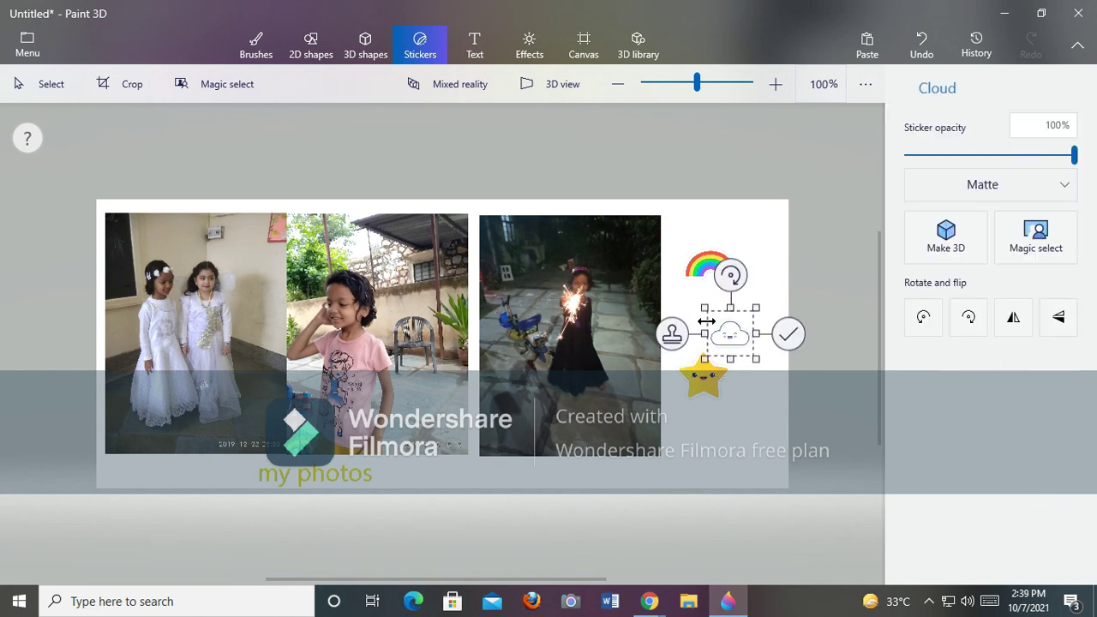
left_click(788, 334)
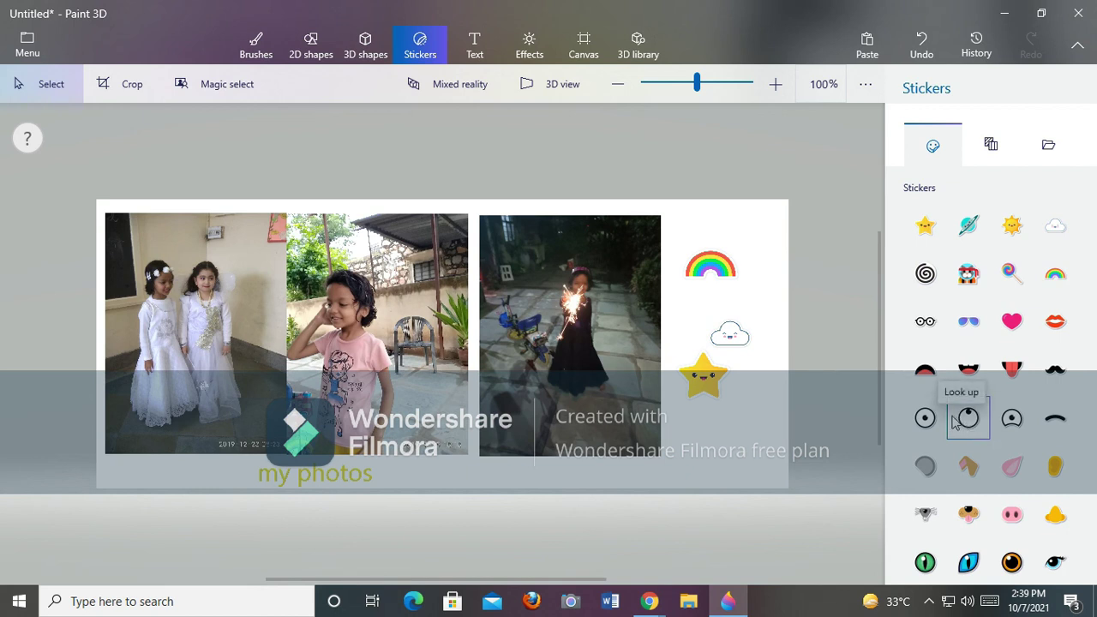
left_click(1008, 336)
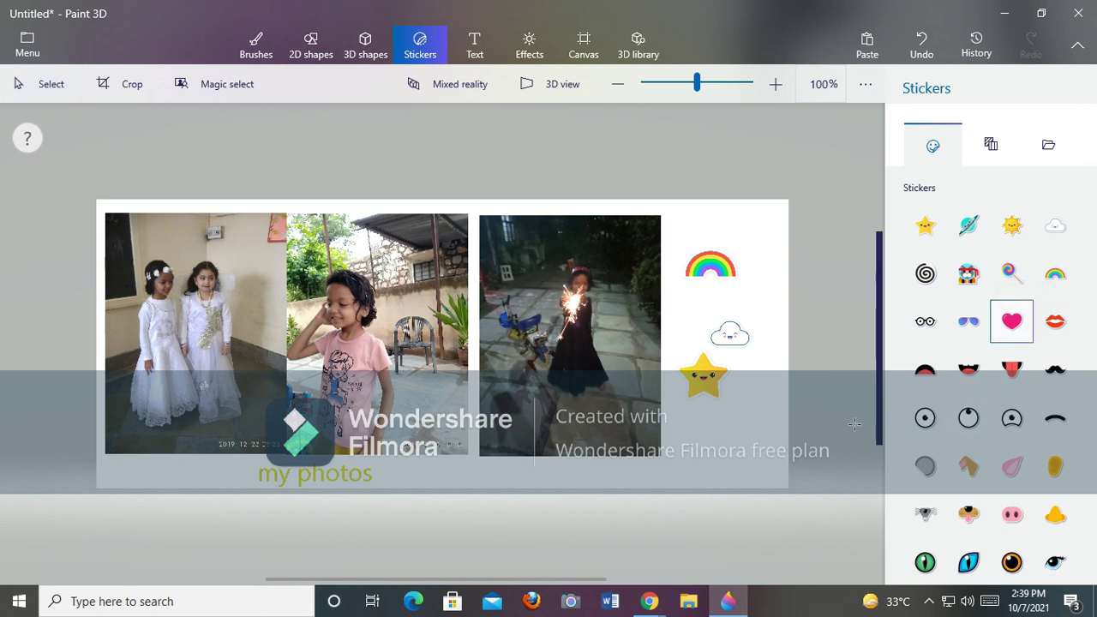
left_click_drag(728, 431, 676, 483)
left_click(764, 458)
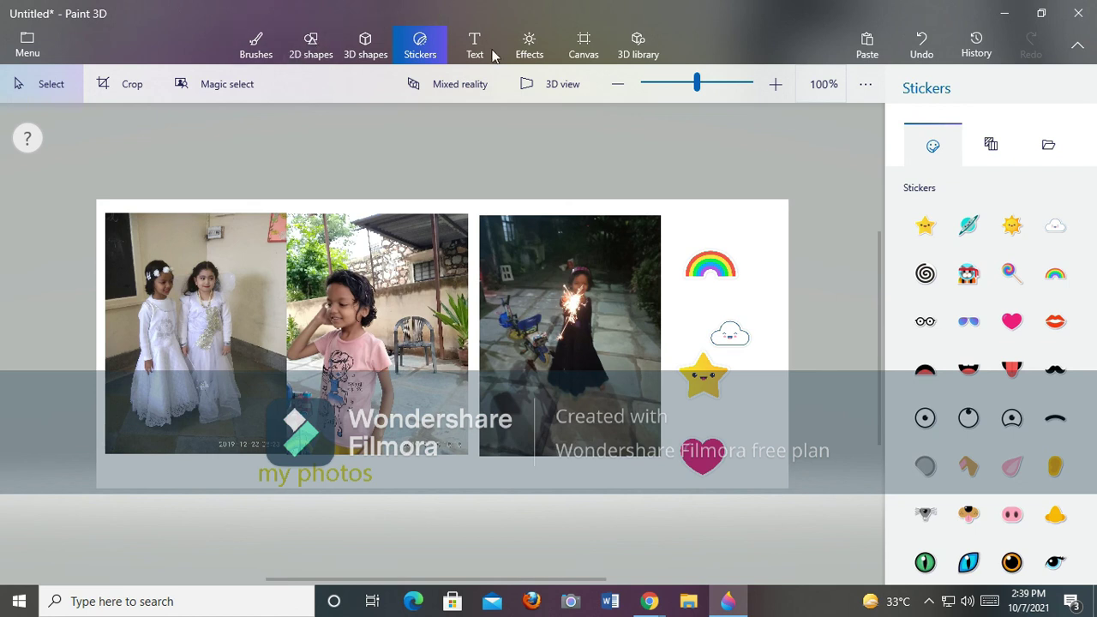
left_click(864, 85)
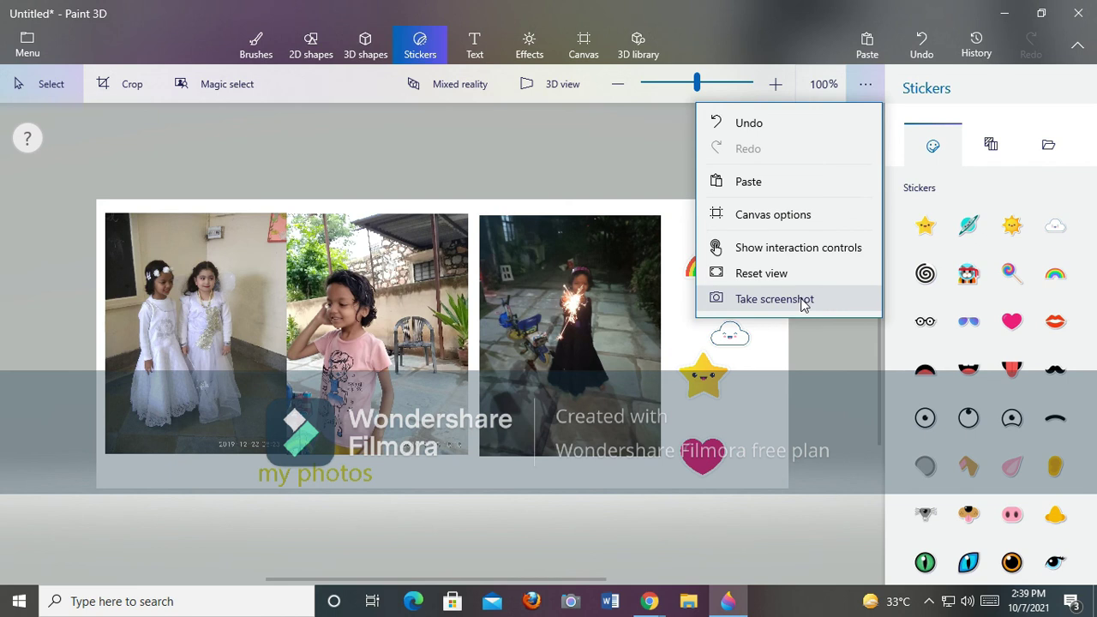
Capture the canvas as a screenshot and save it as a GIF named 'join photos'.
left_click(774, 299)
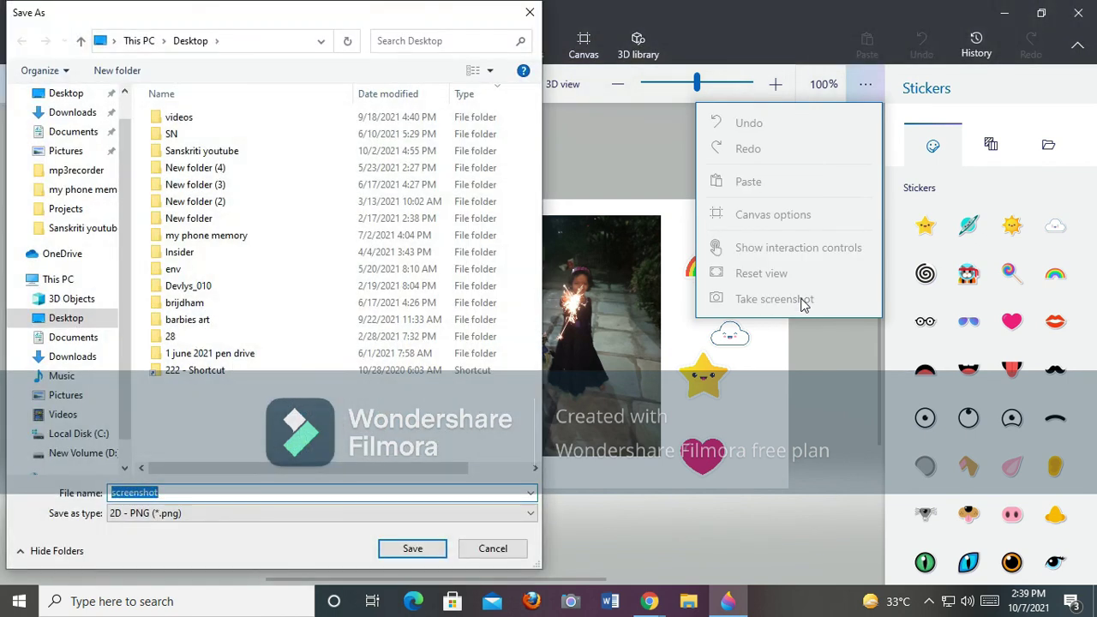
left_click(523, 513)
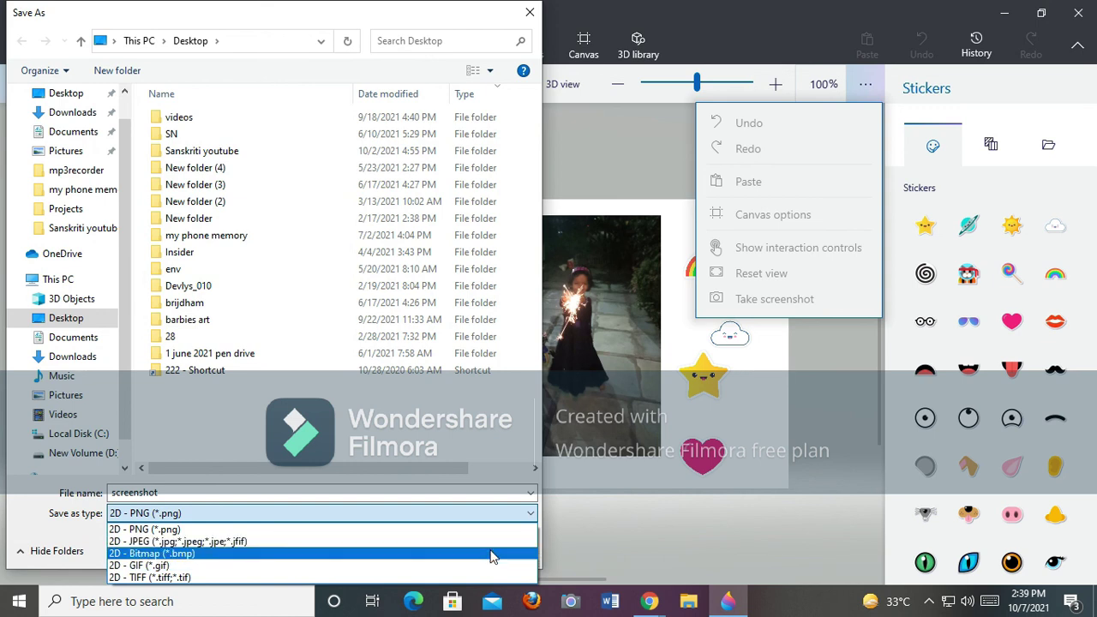
left_click(494, 567)
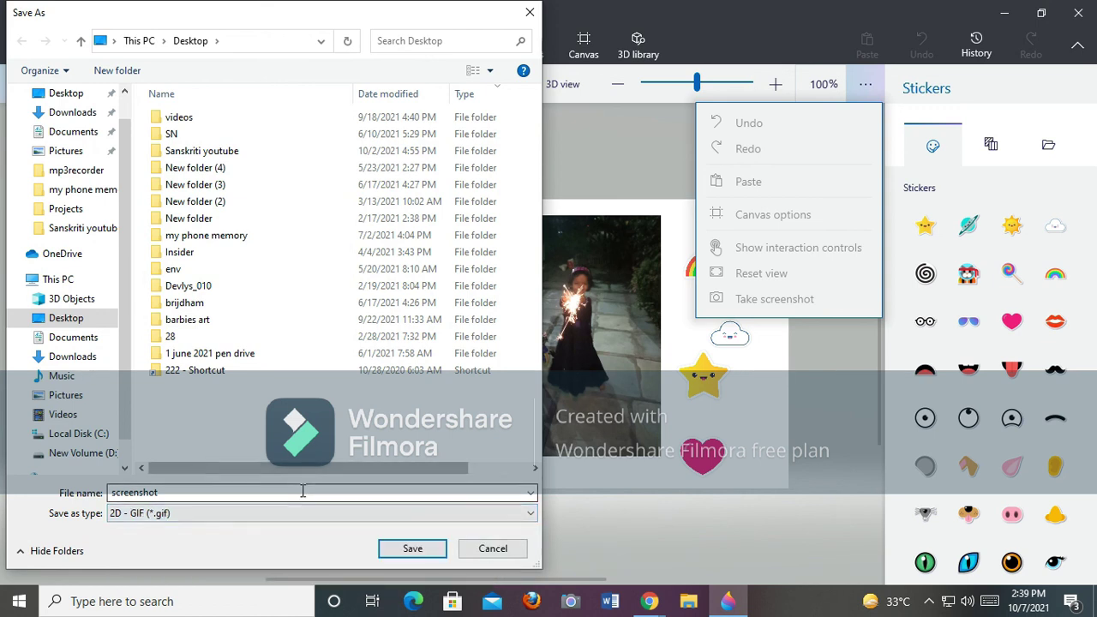
double_click(302, 491)
key("BackSpace")
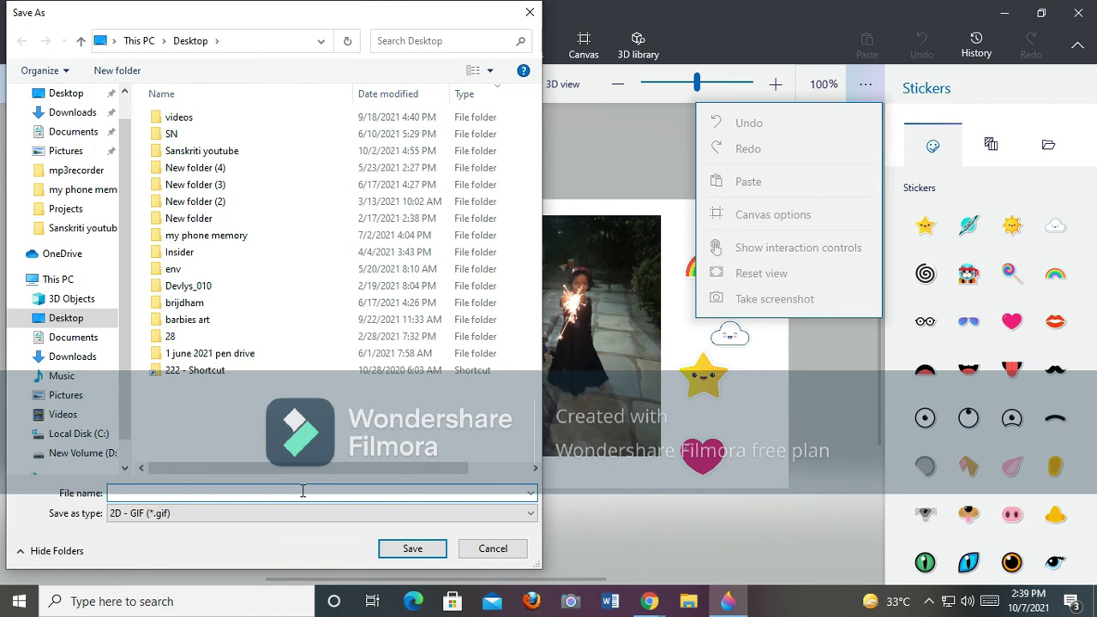
left_click(535, 516)
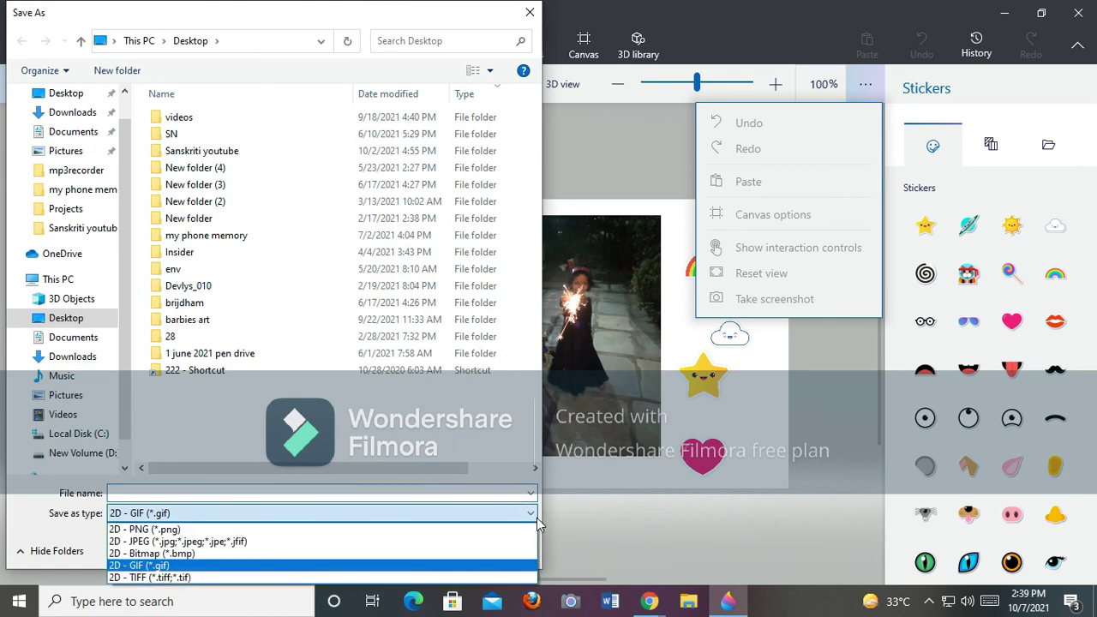
left_click(486, 566)
left_click(299, 494)
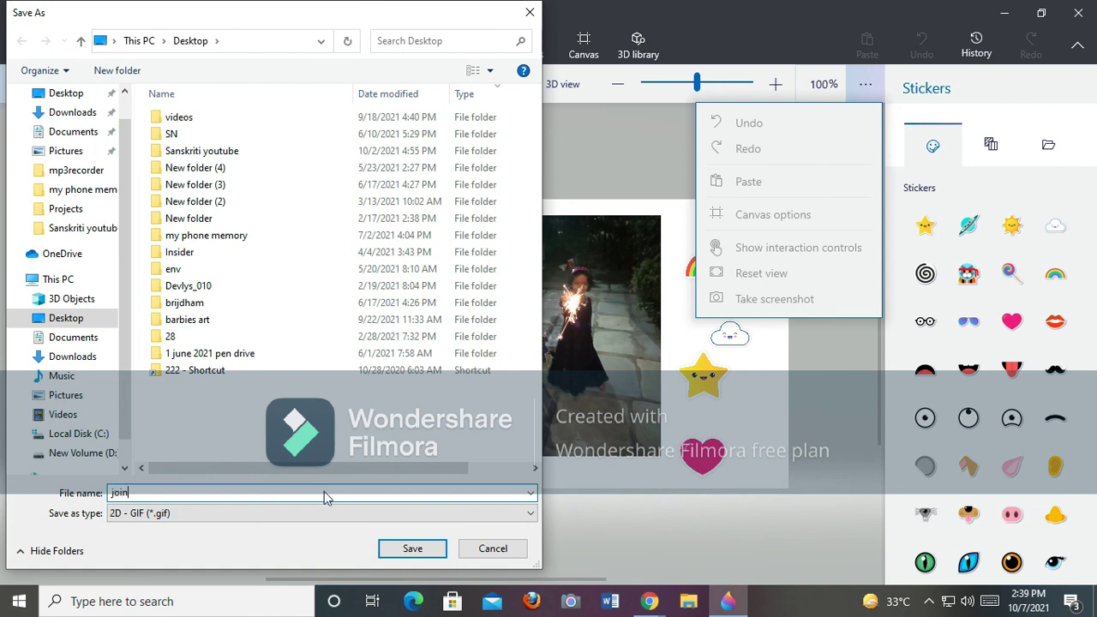
type("hotos")
left_click(409, 546)
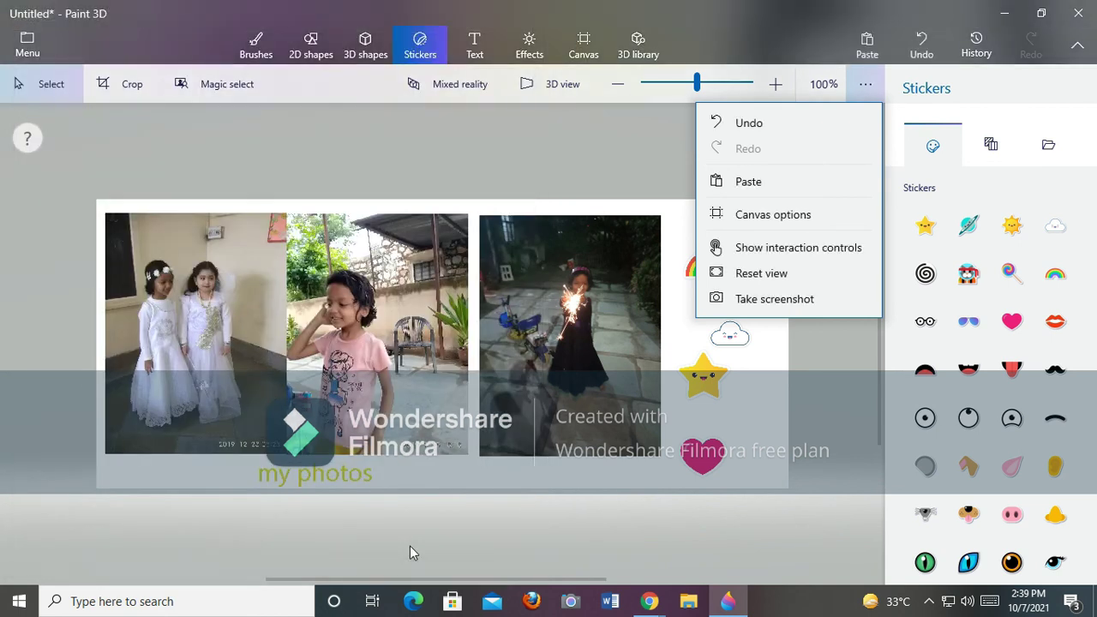
Close Paint 3D without saving, then open the join photos image from File Explorer.
left_click(1077, 13)
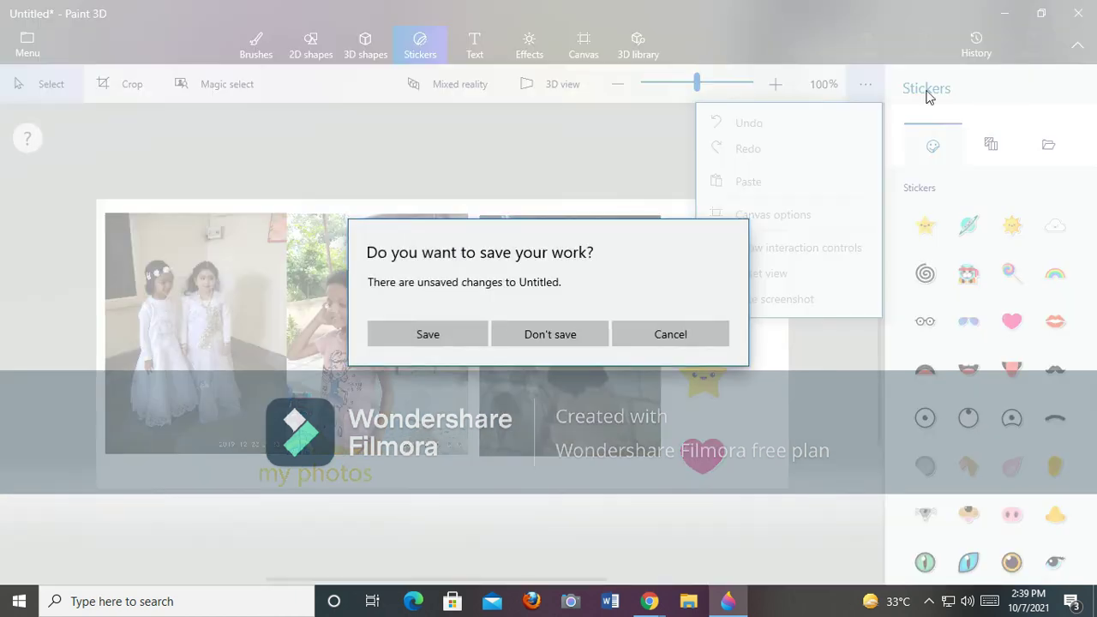
left_click(549, 339)
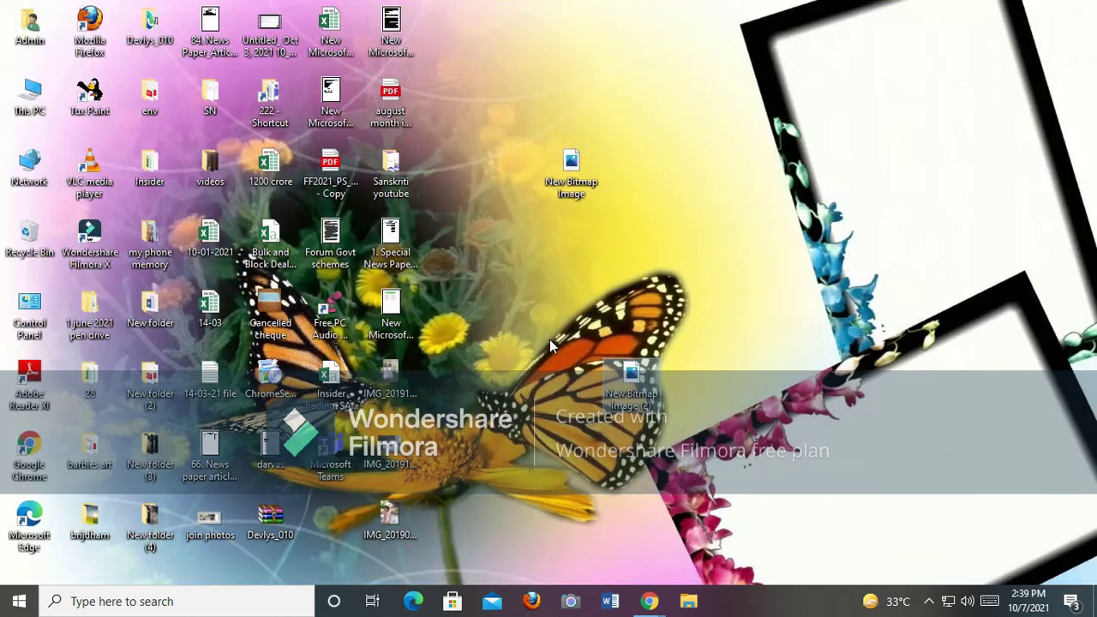
left_click(689, 603)
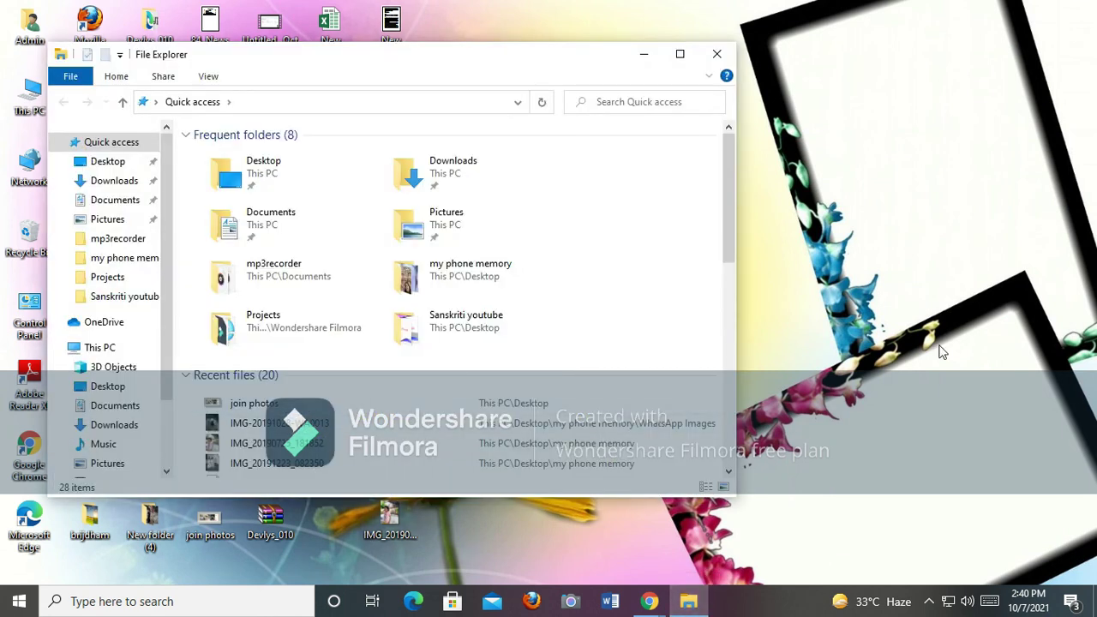
double_click(575, 408)
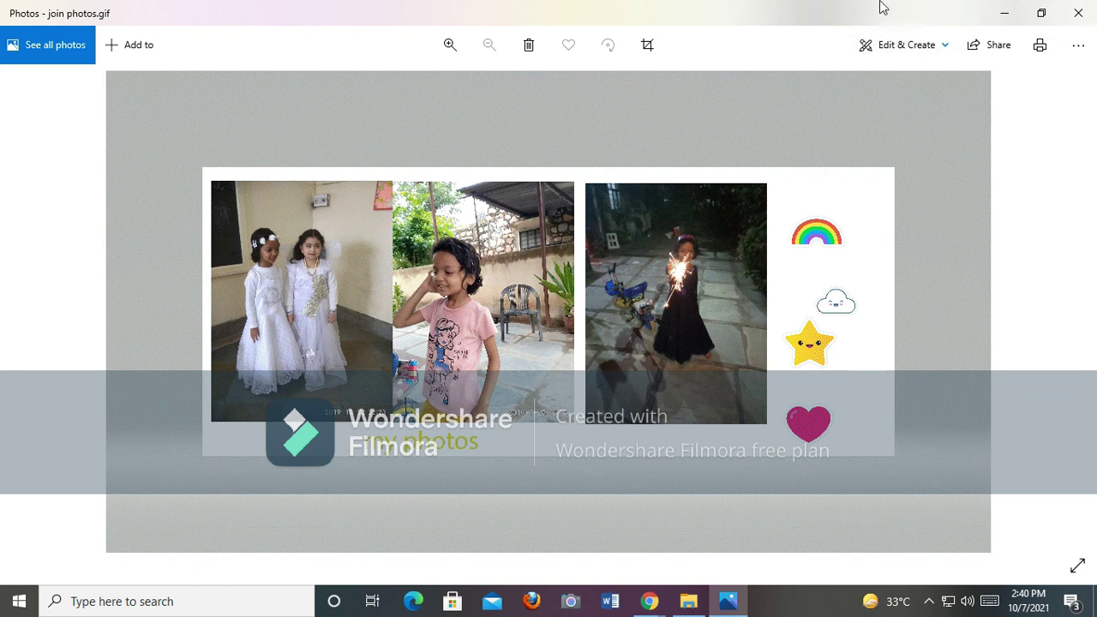
Crop the empty margins from all four sides of the collage and save a JPG copy.
left_click(647, 52)
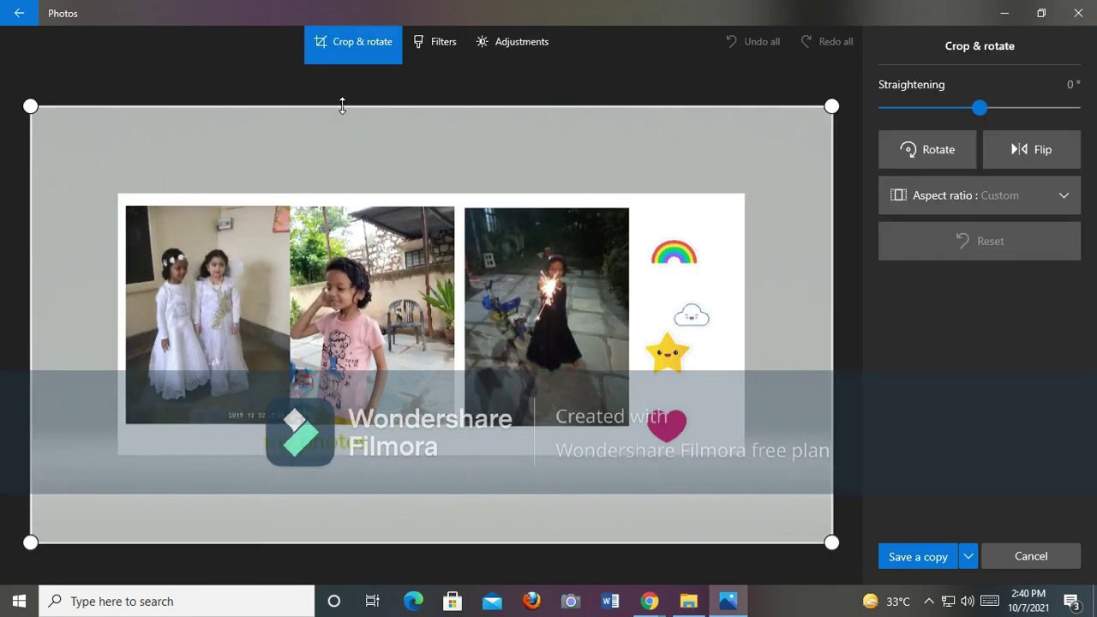
left_click_drag(342, 105, 340, 193)
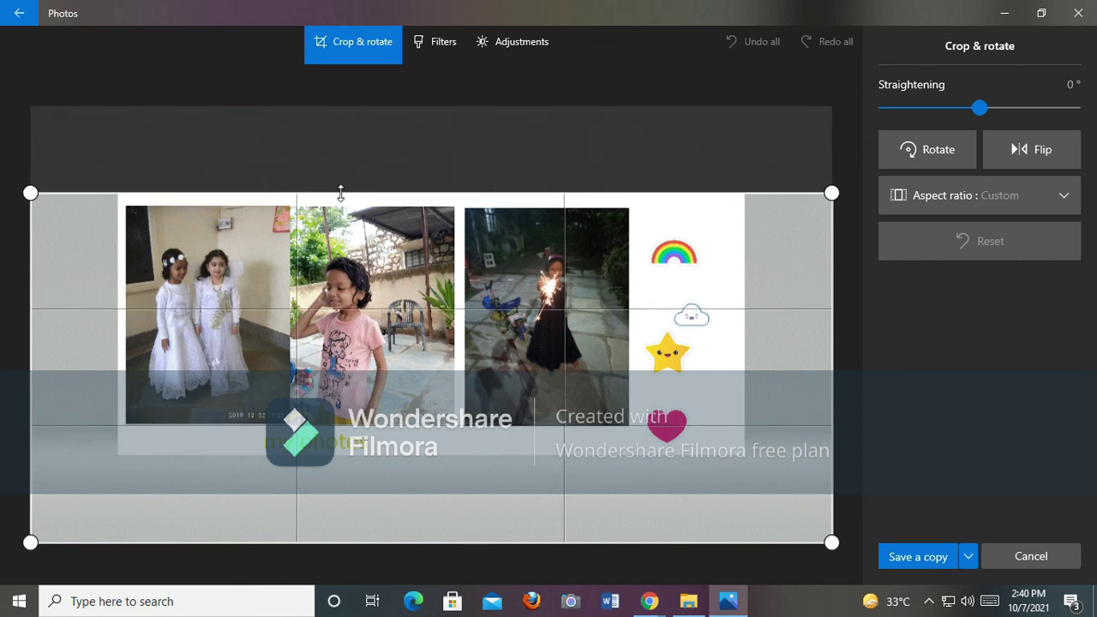
left_click_drag(30, 151, 121, 152)
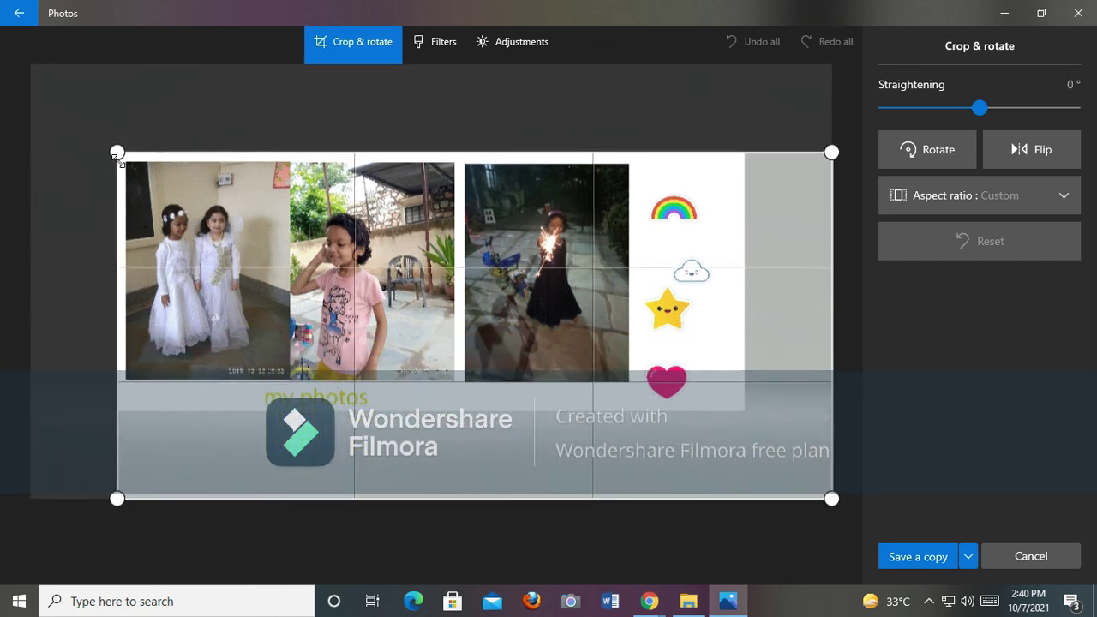
left_click_drag(422, 519, 407, 419)
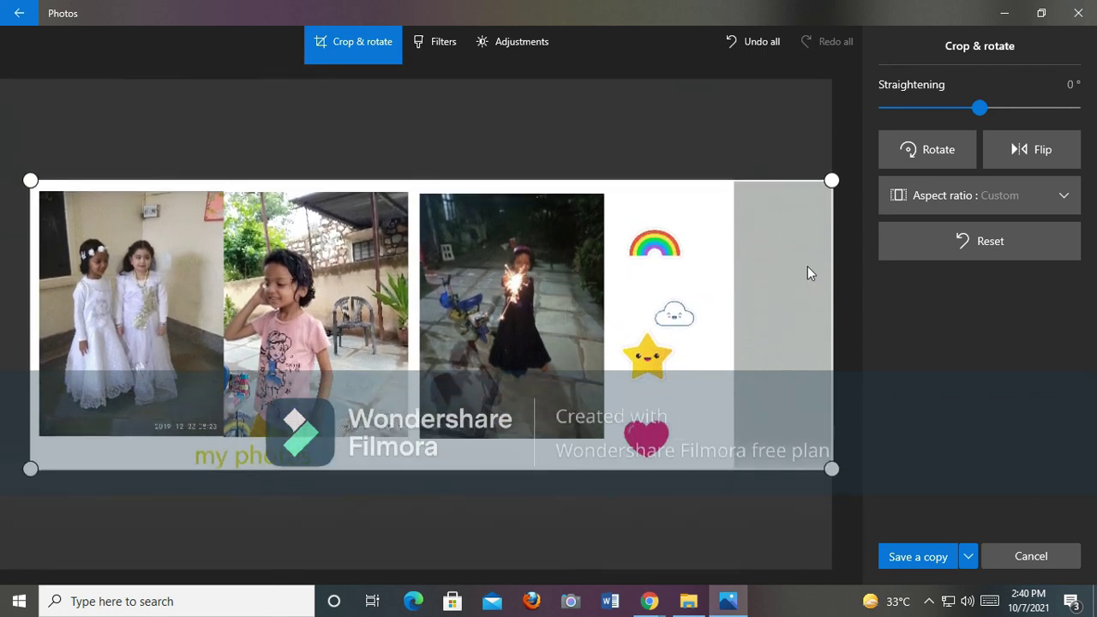
left_click_drag(831, 180, 735, 181)
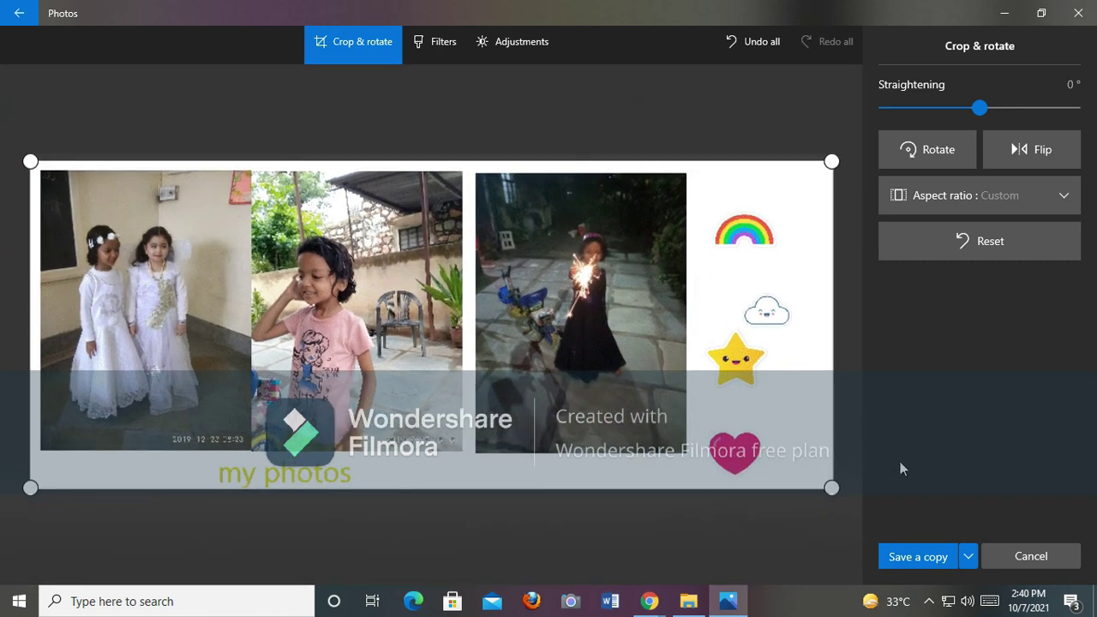
left_click(922, 558)
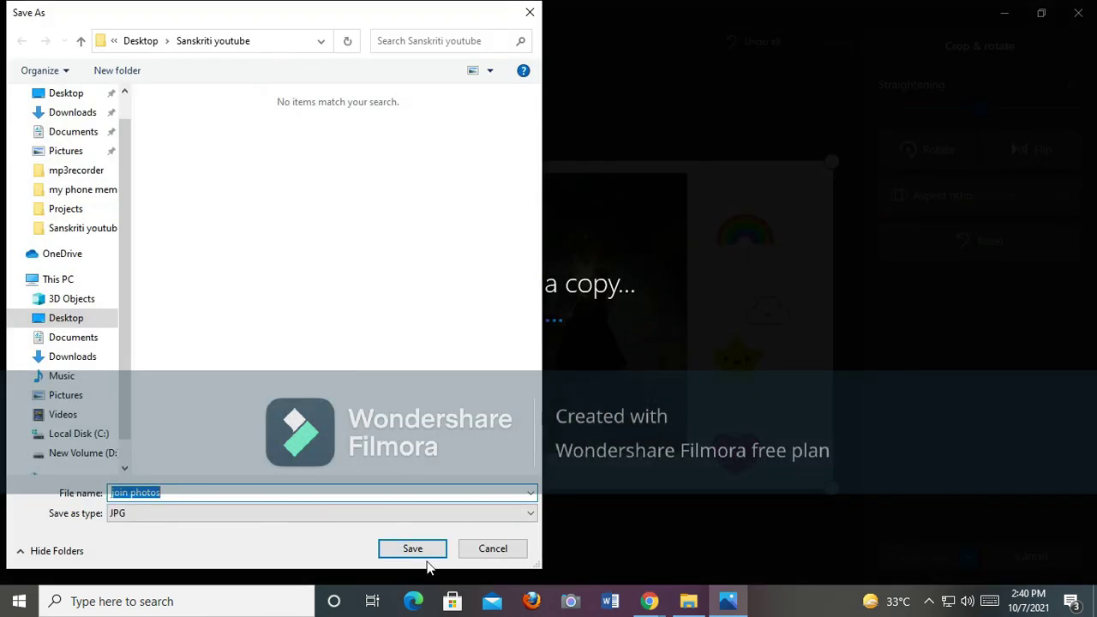
left_click(415, 550)
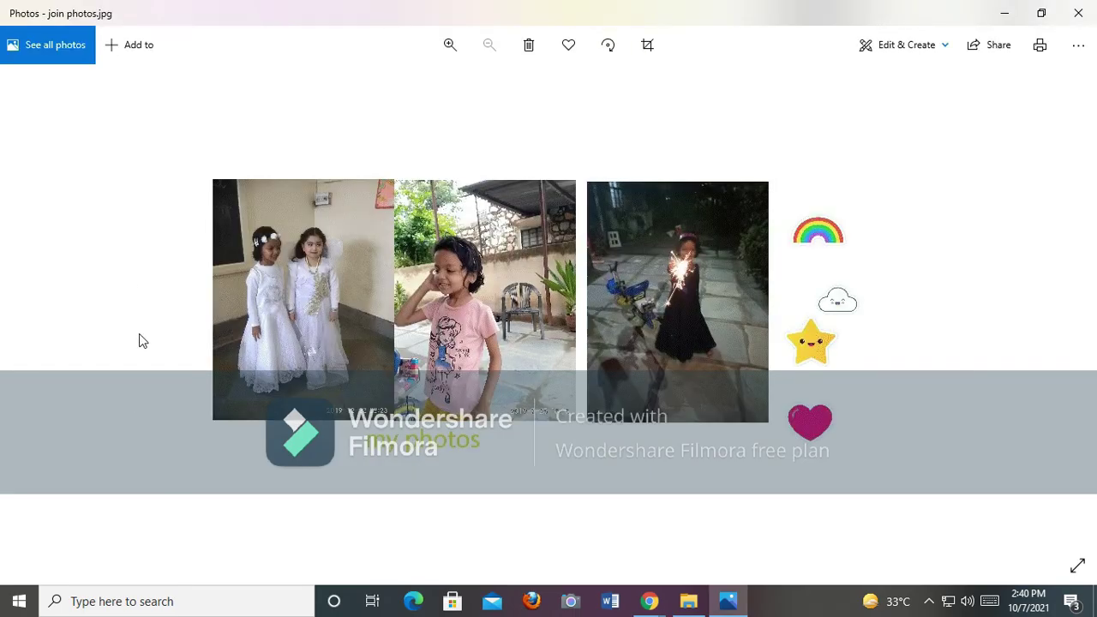
Mark join photos.jpg as a favourite and switch to Draw mode under Edit & Create.
left_click(576, 46)
left_click(1078, 45)
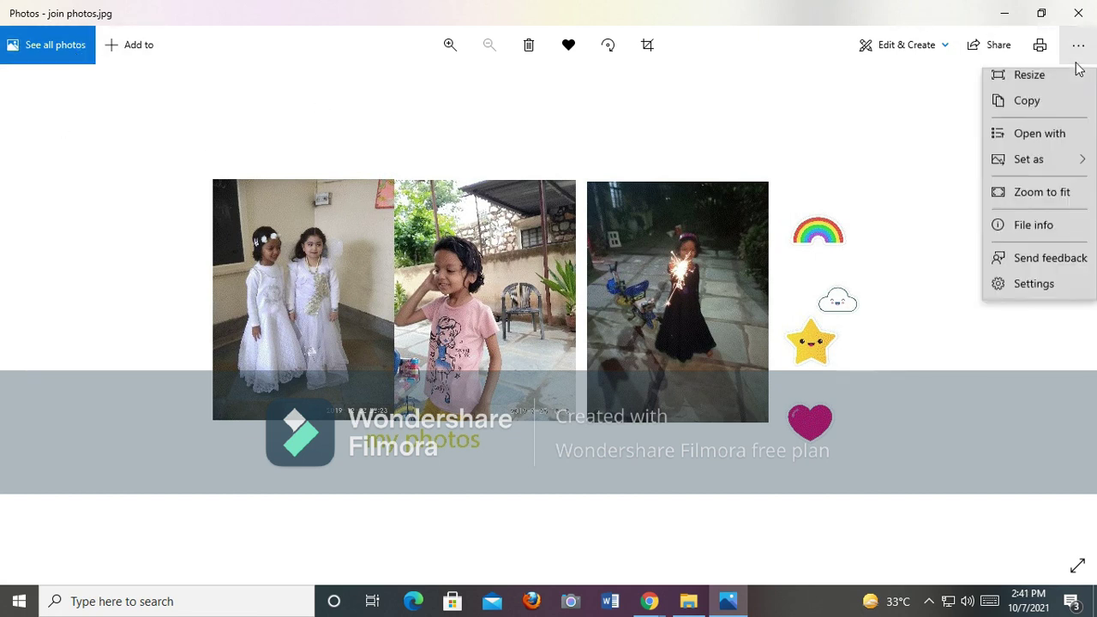
left_click(901, 150)
left_click(945, 48)
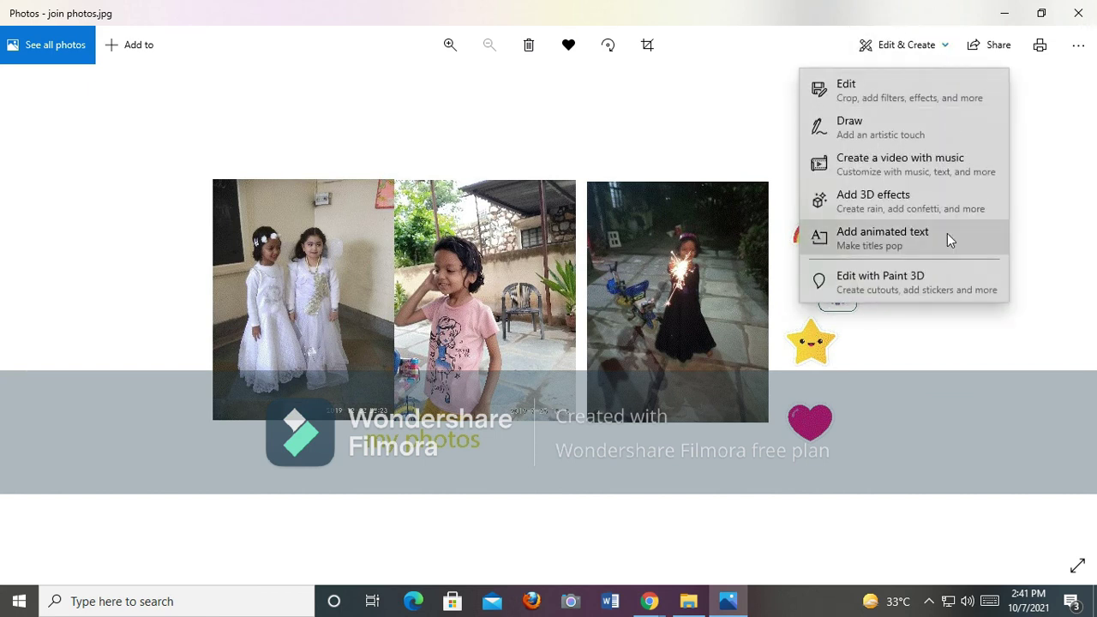
left_click(919, 137)
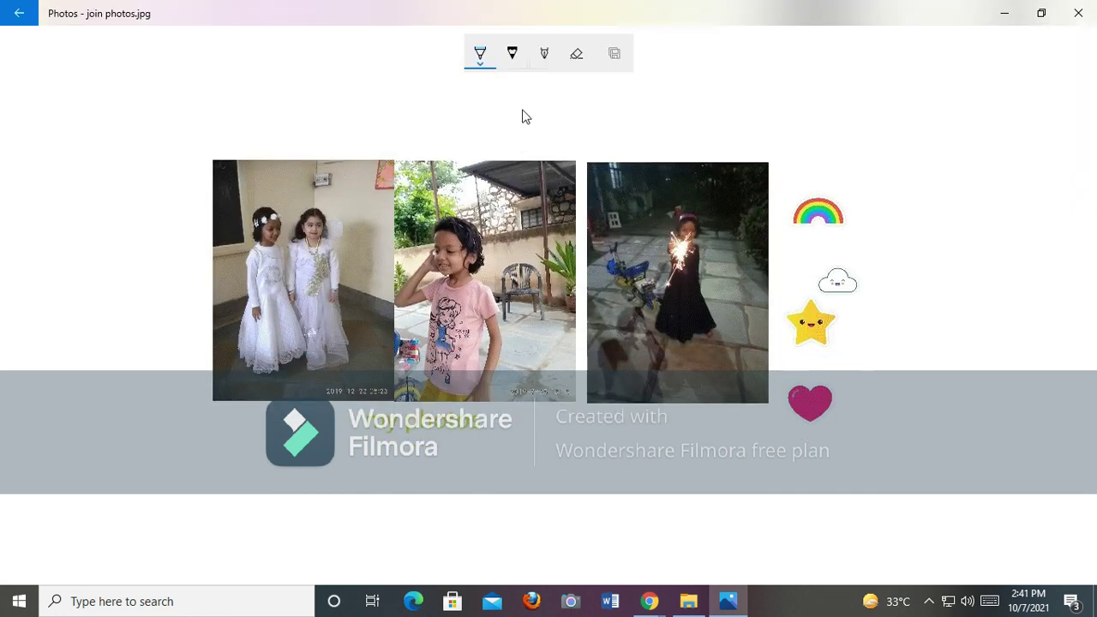
left_click(486, 59)
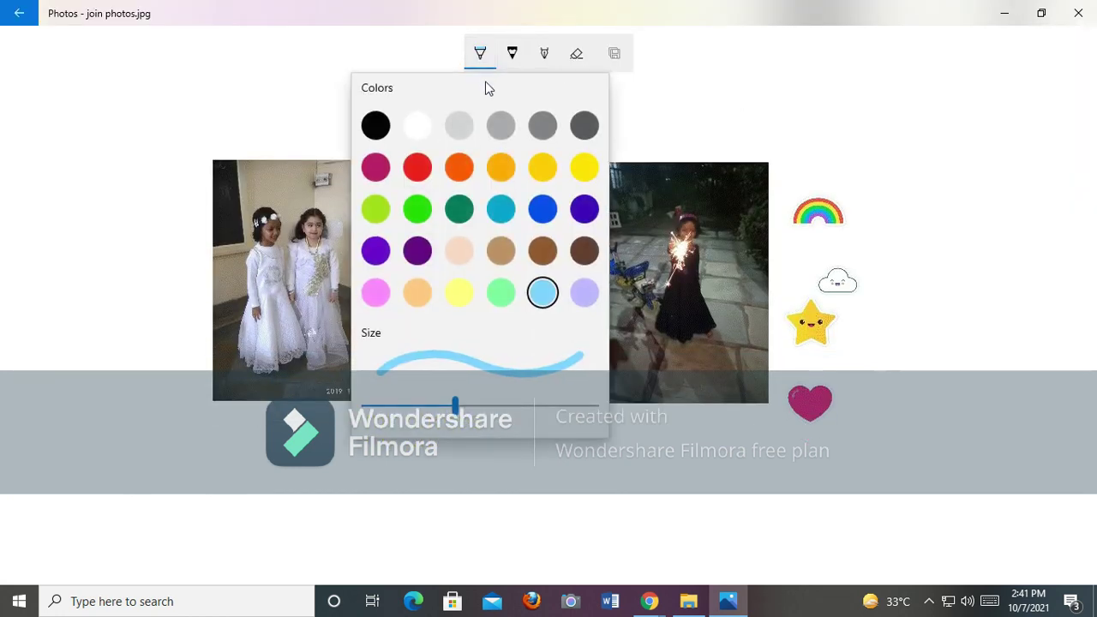
left_click(372, 259)
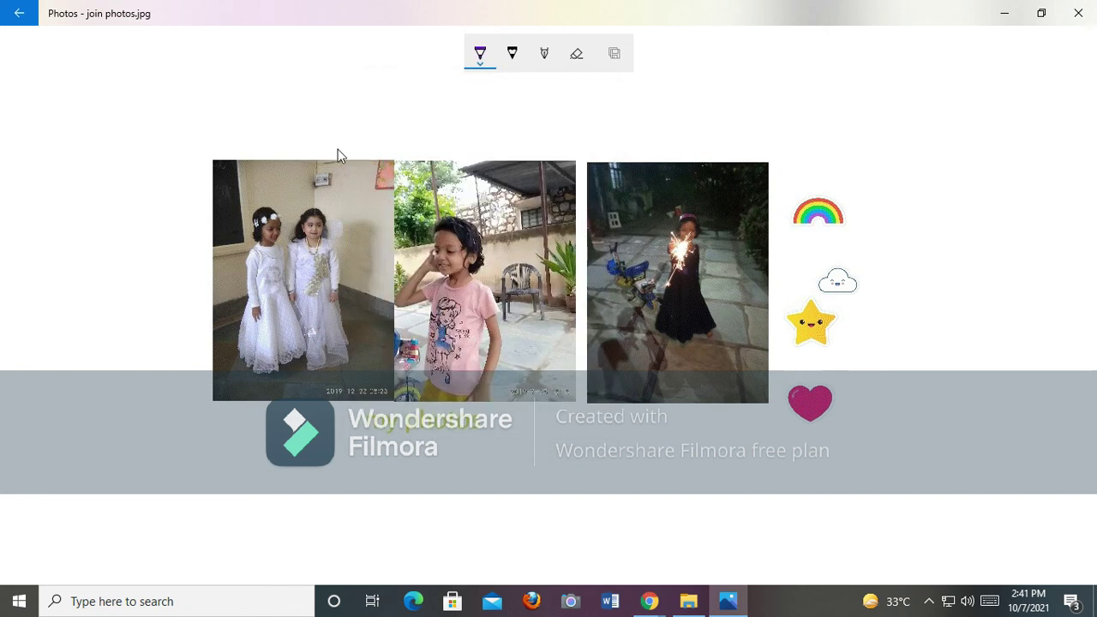
left_click(479, 64)
left_click_drag(454, 405, 508, 405)
left_click(673, 135)
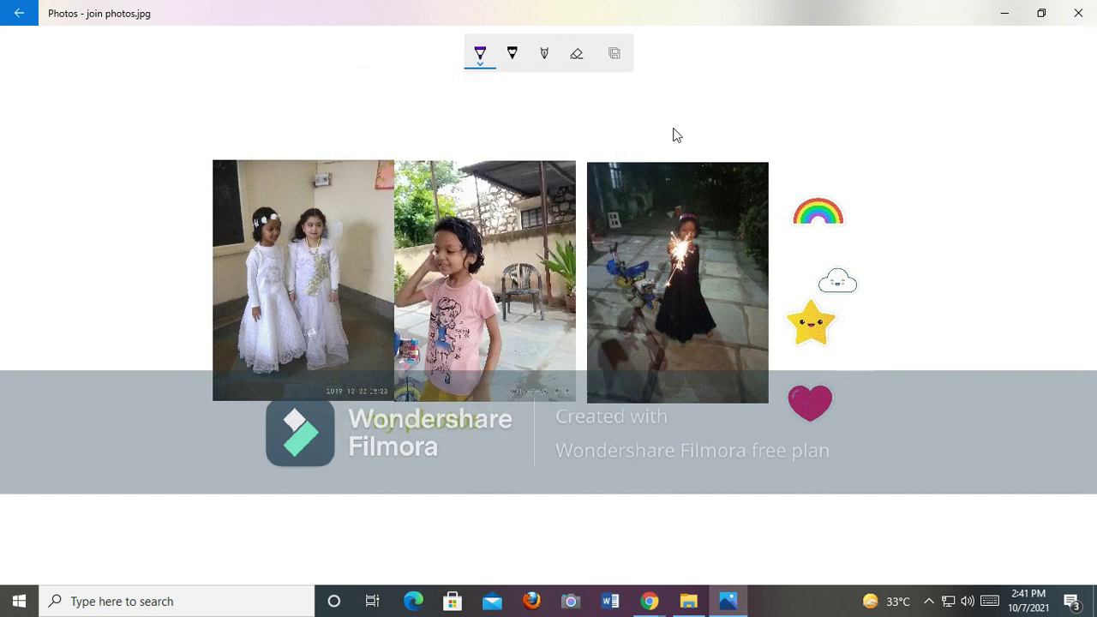
left_click(718, 188)
left_click(706, 221)
left_click(654, 247)
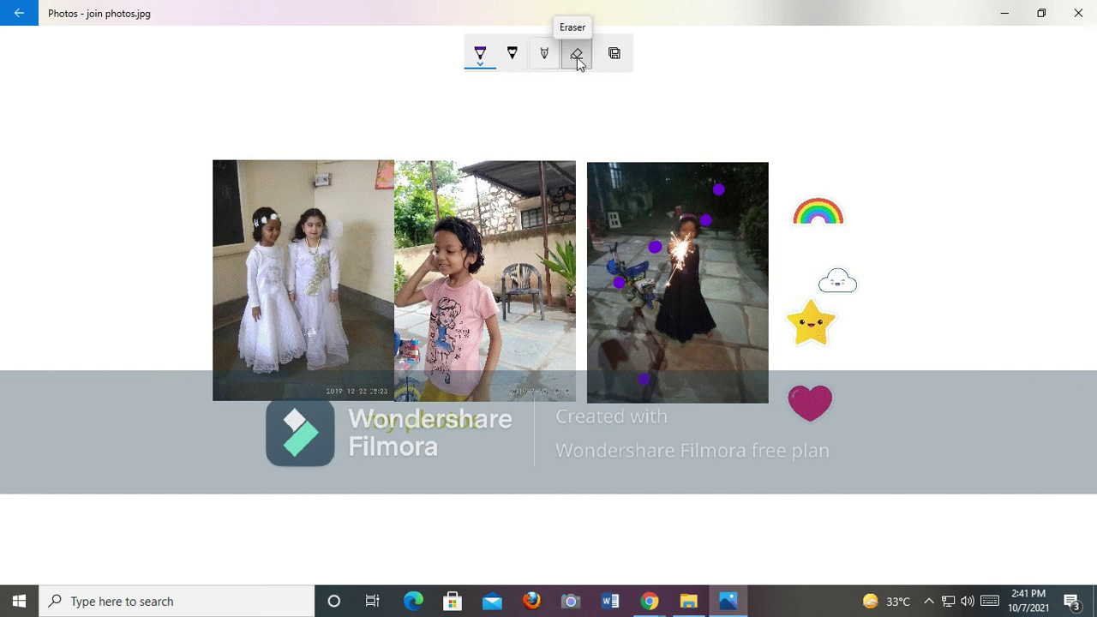
left_click(578, 60)
left_click(577, 57)
left_click(580, 100)
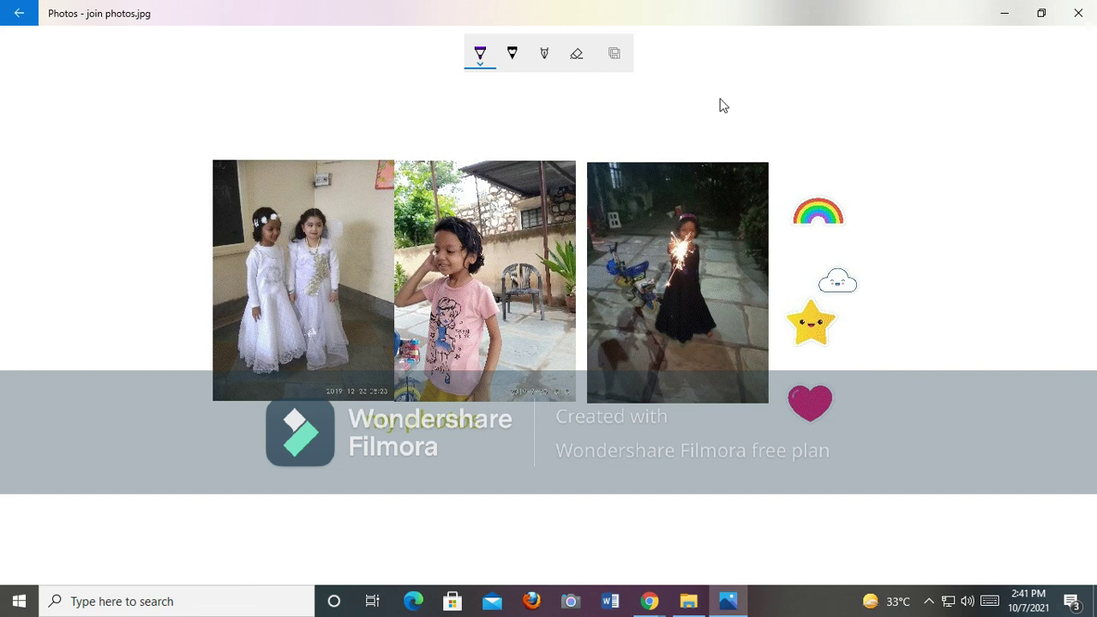
key("Escape")
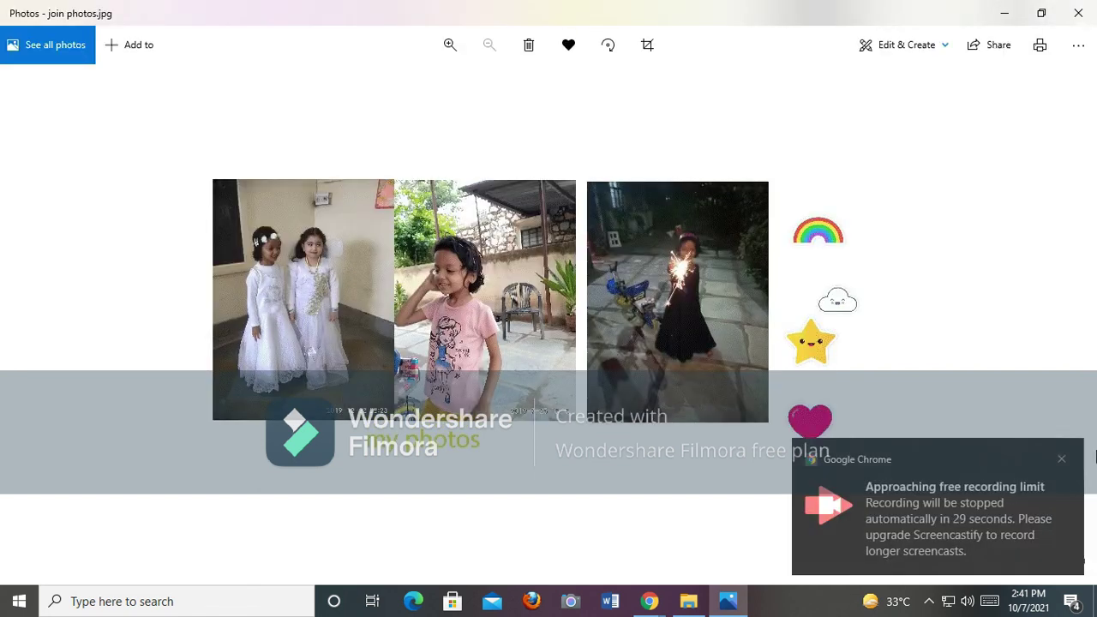
left_click(1062, 459)
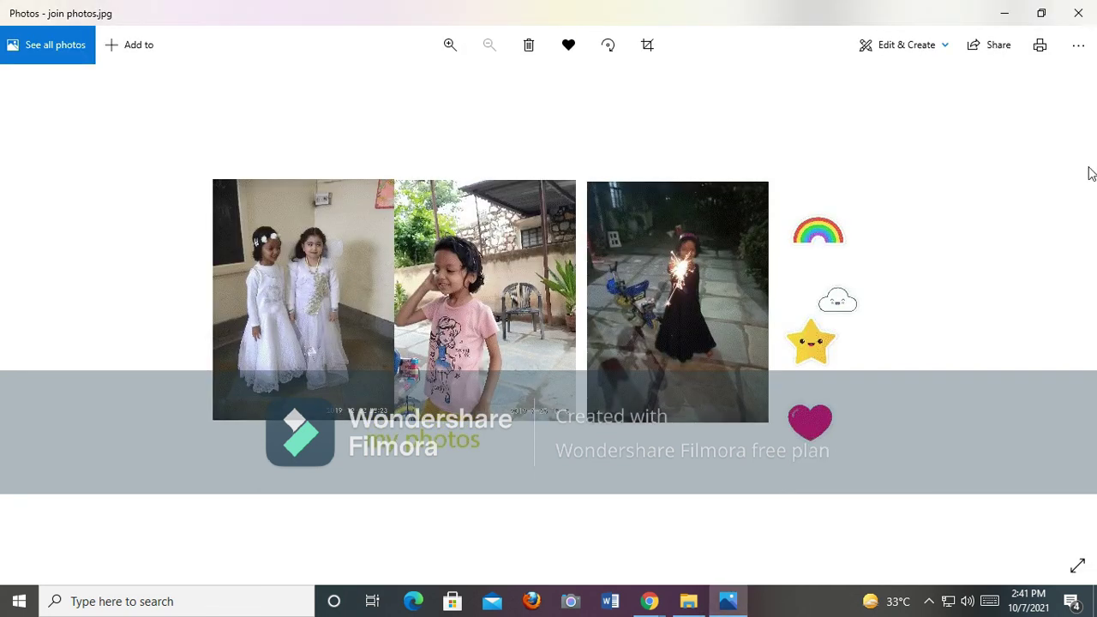